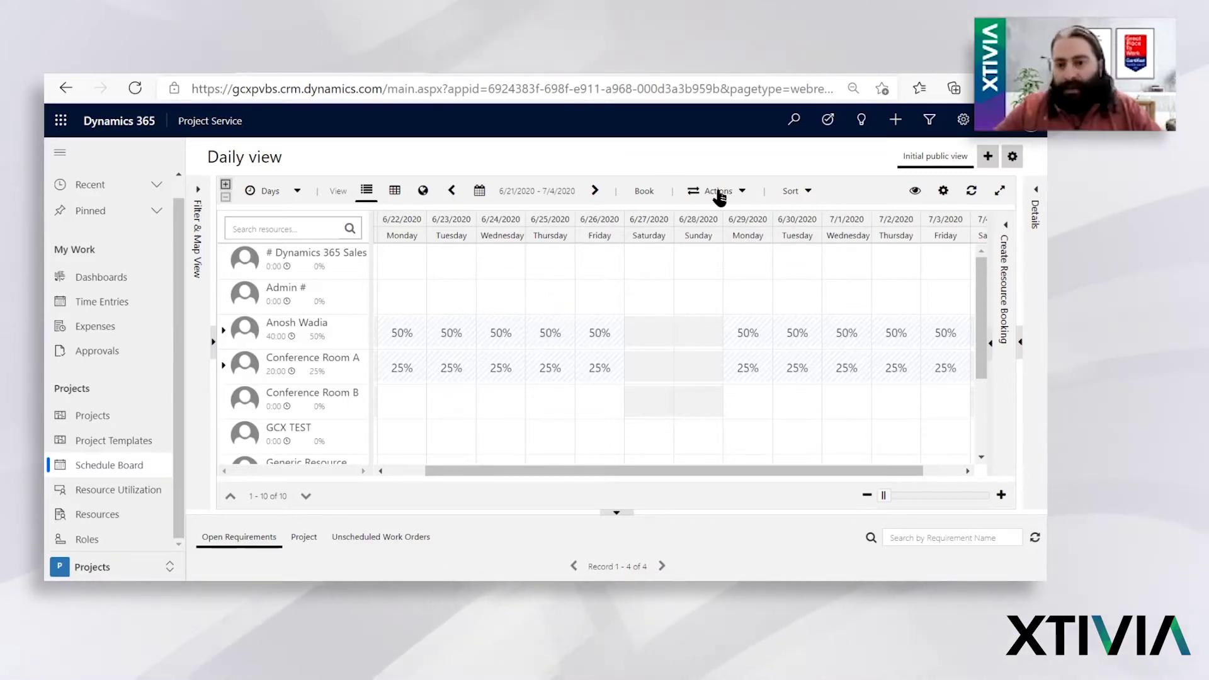
# Step: Check the schedule board's time scale options and look through the daily booking percentages of all resources
pyautogui.click(297, 192)
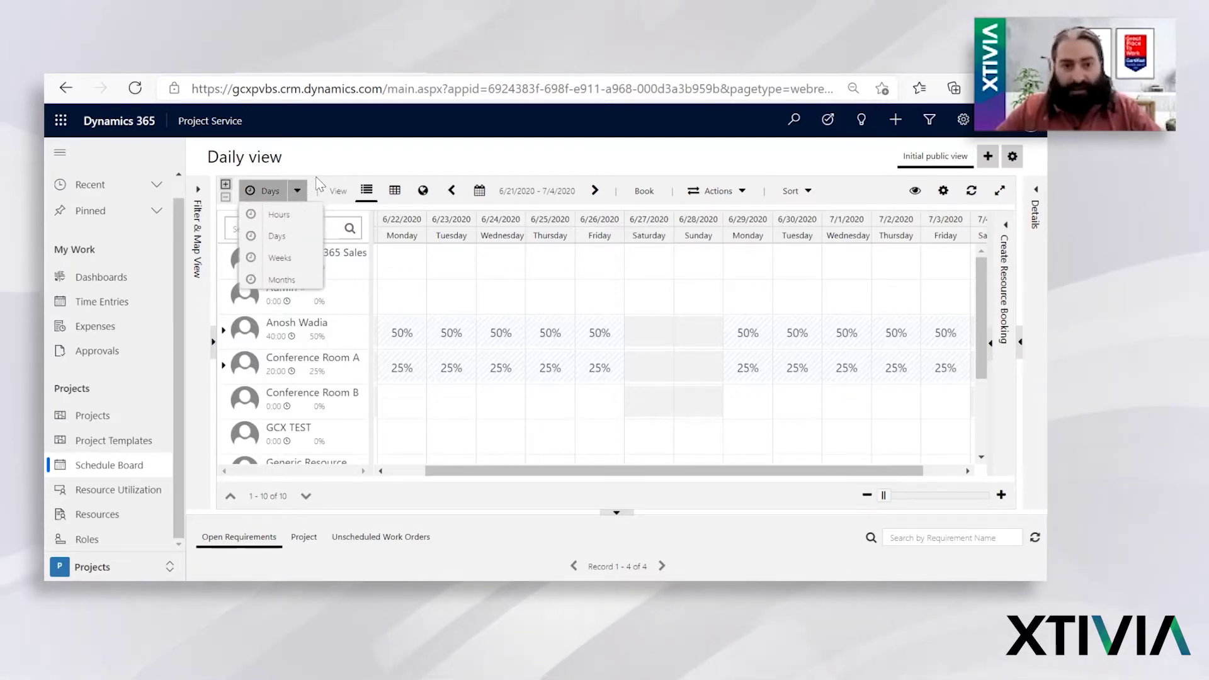
pyautogui.click(319, 184)
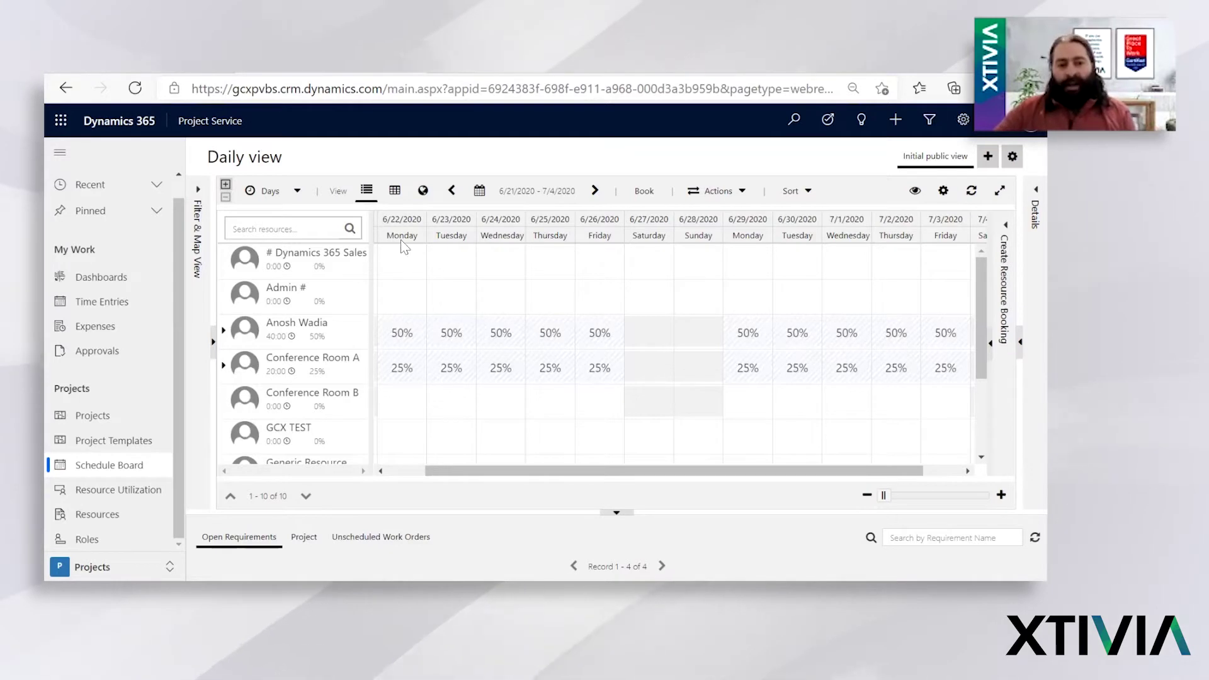
pyautogui.scroll(-3, 307, 280)
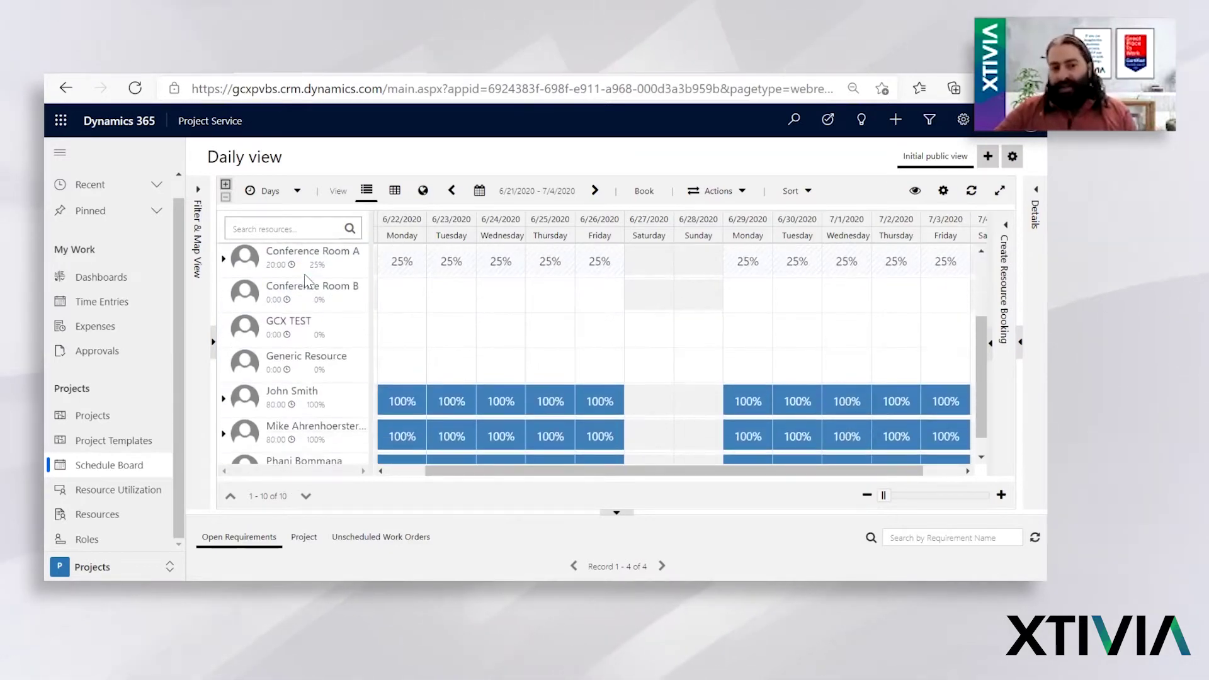
pyautogui.scroll(3, 305, 279)
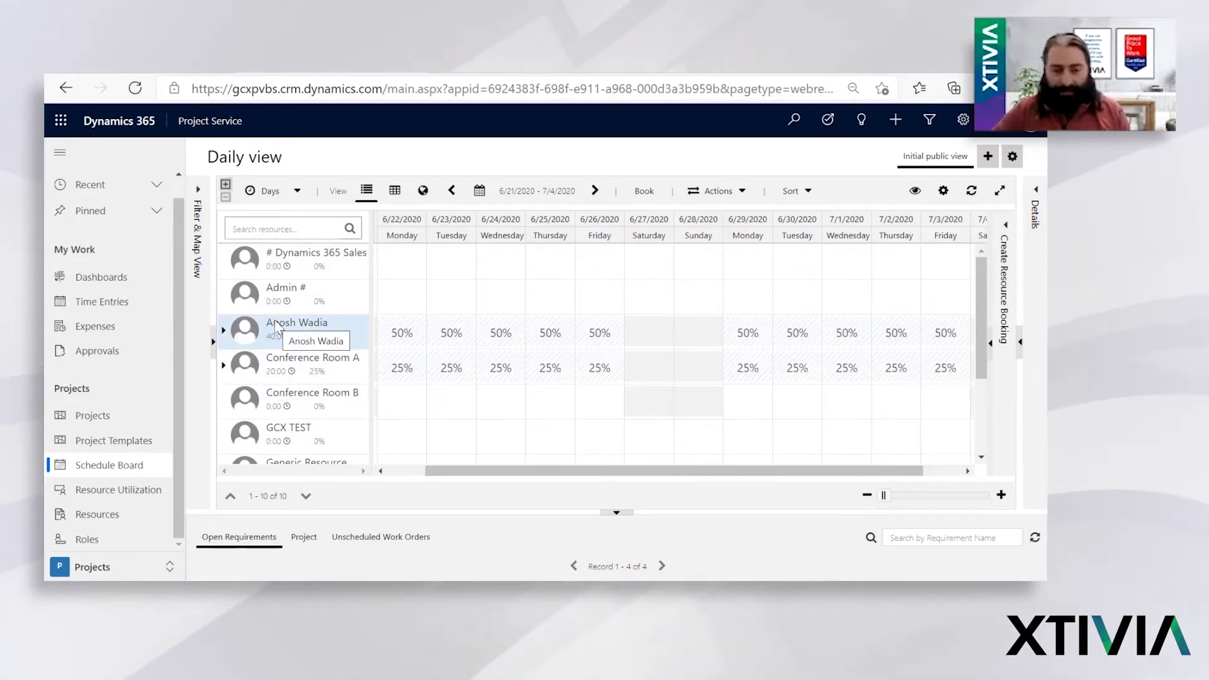
pyautogui.scroll(-3, 287, 353)
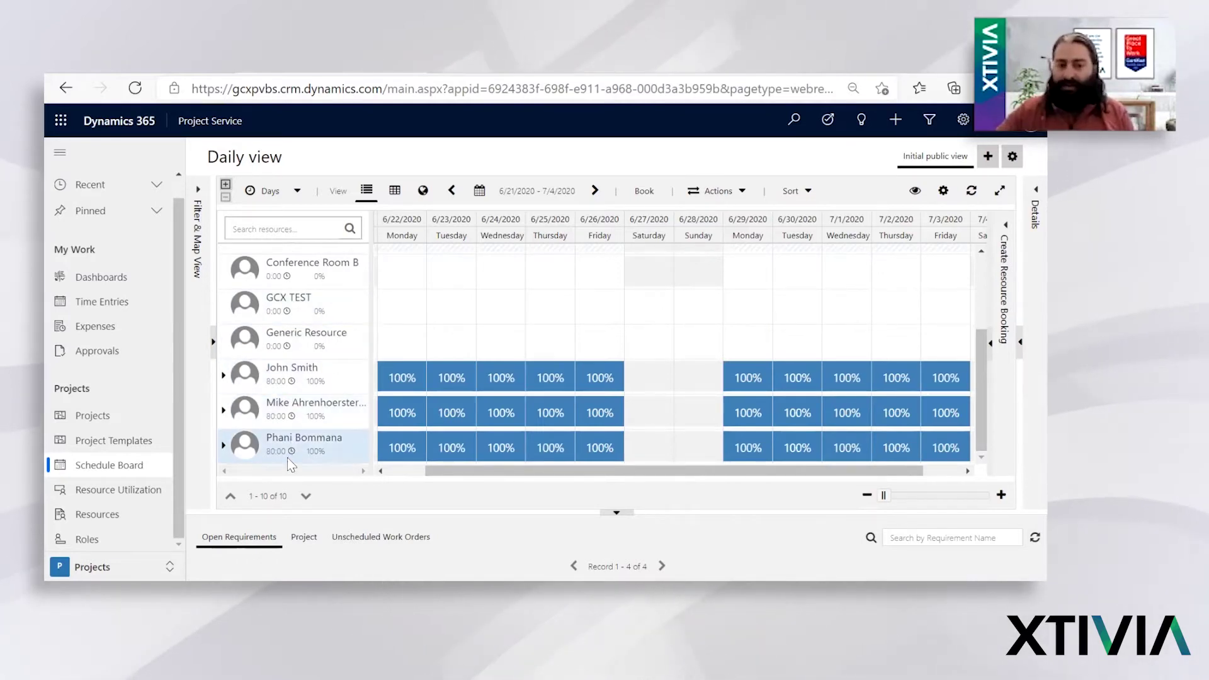
pyautogui.scroll(3, 291, 306)
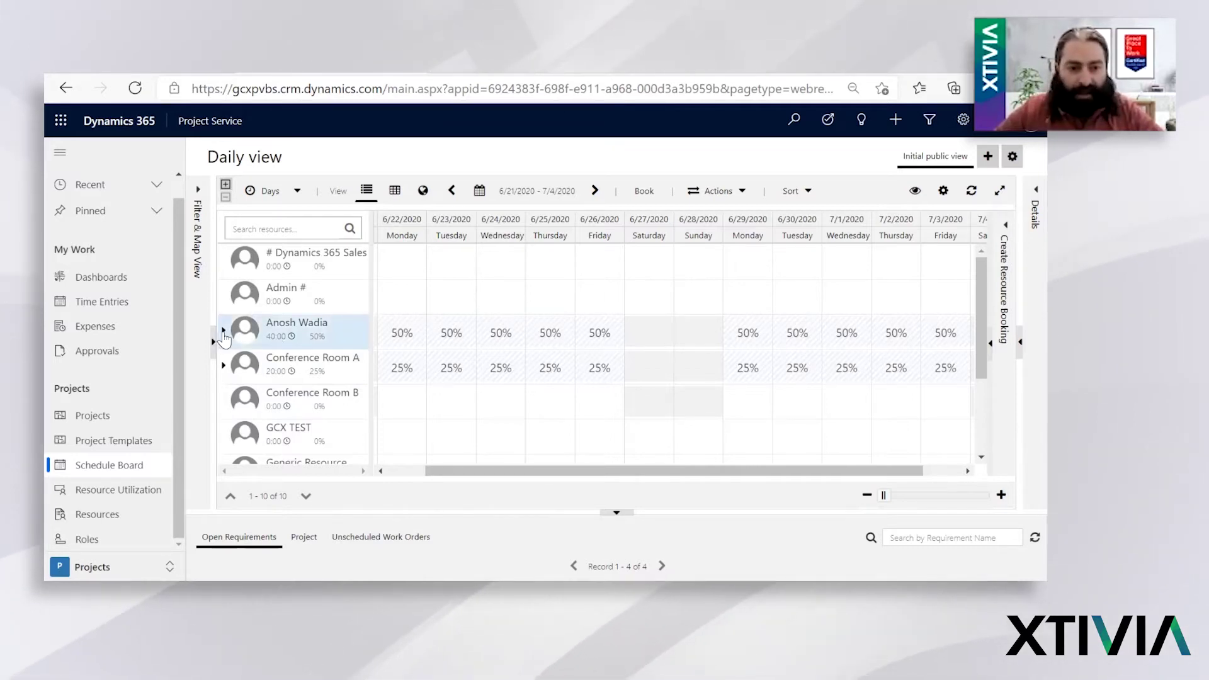
# Step: Expand the project bookings of the resource booked at 50% and of the first two fully booked resources
pyautogui.click(223, 330)
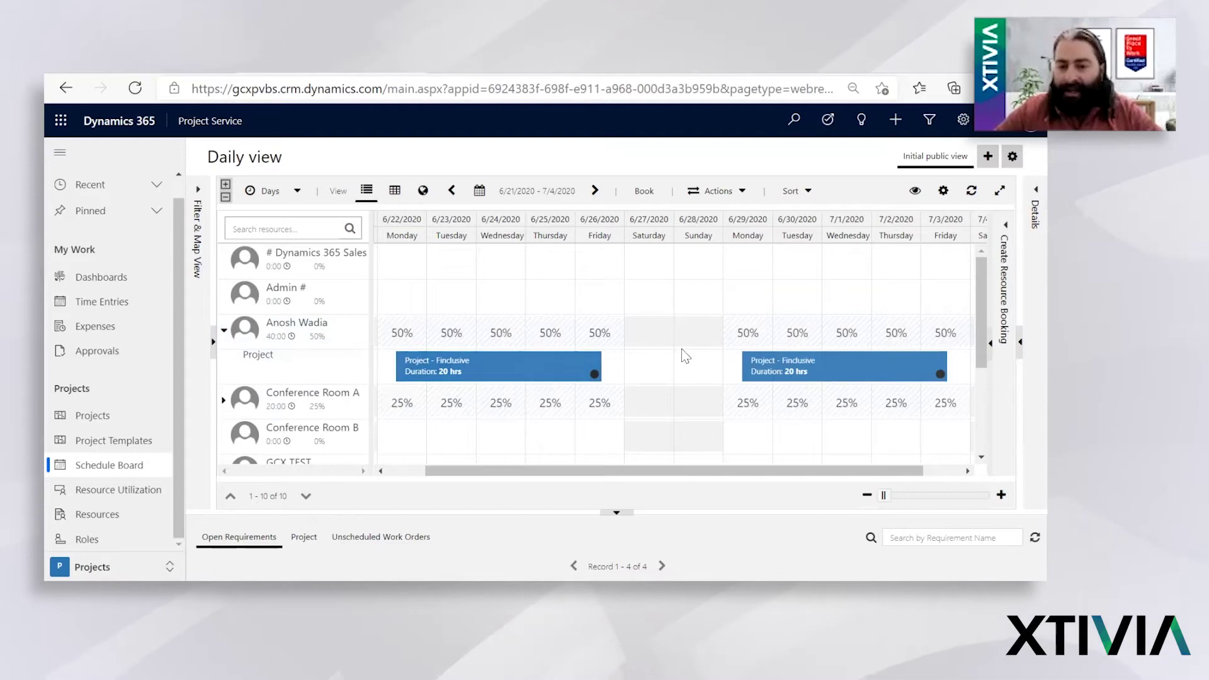
pyautogui.scroll(-1, 685, 356)
pyautogui.scroll(-2, 685, 356)
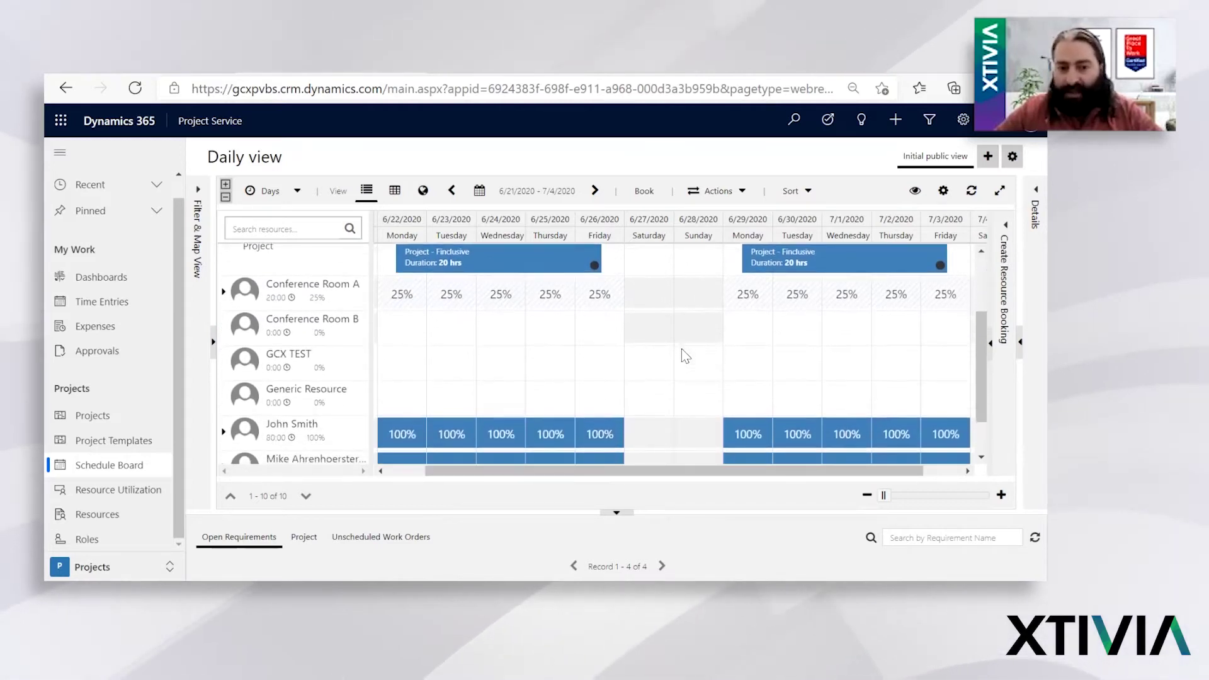
pyautogui.scroll(-2, 674, 352)
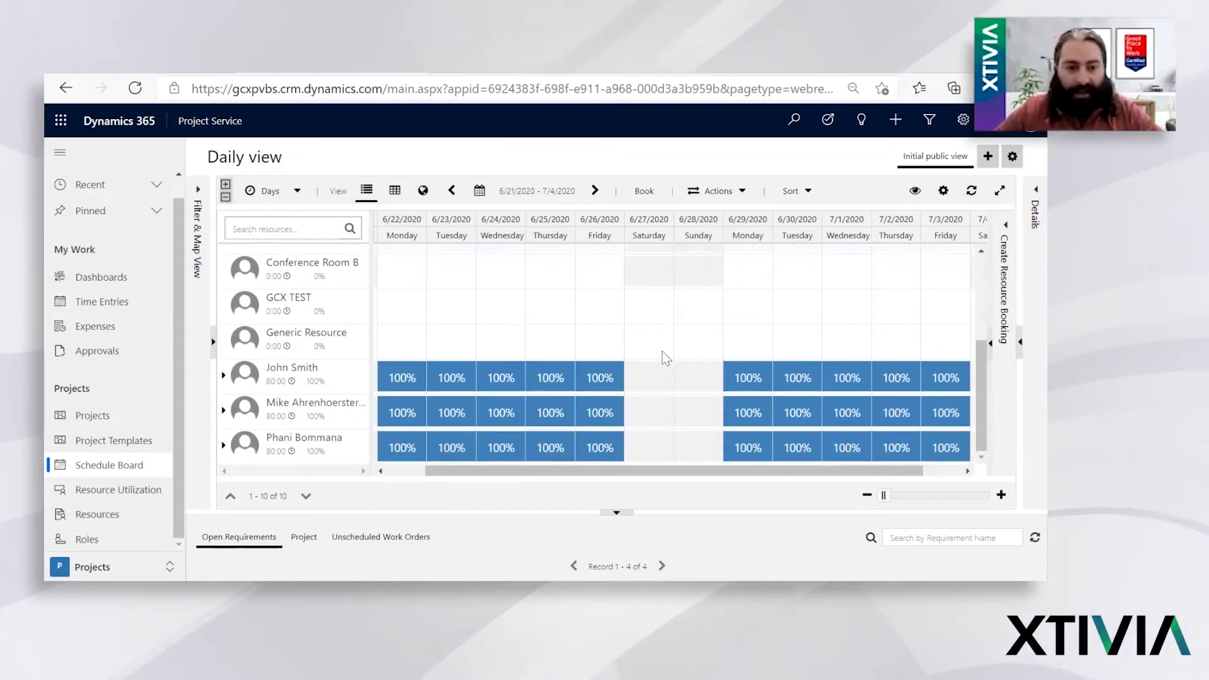
pyautogui.click(224, 410)
pyautogui.scroll(-1, 460, 399)
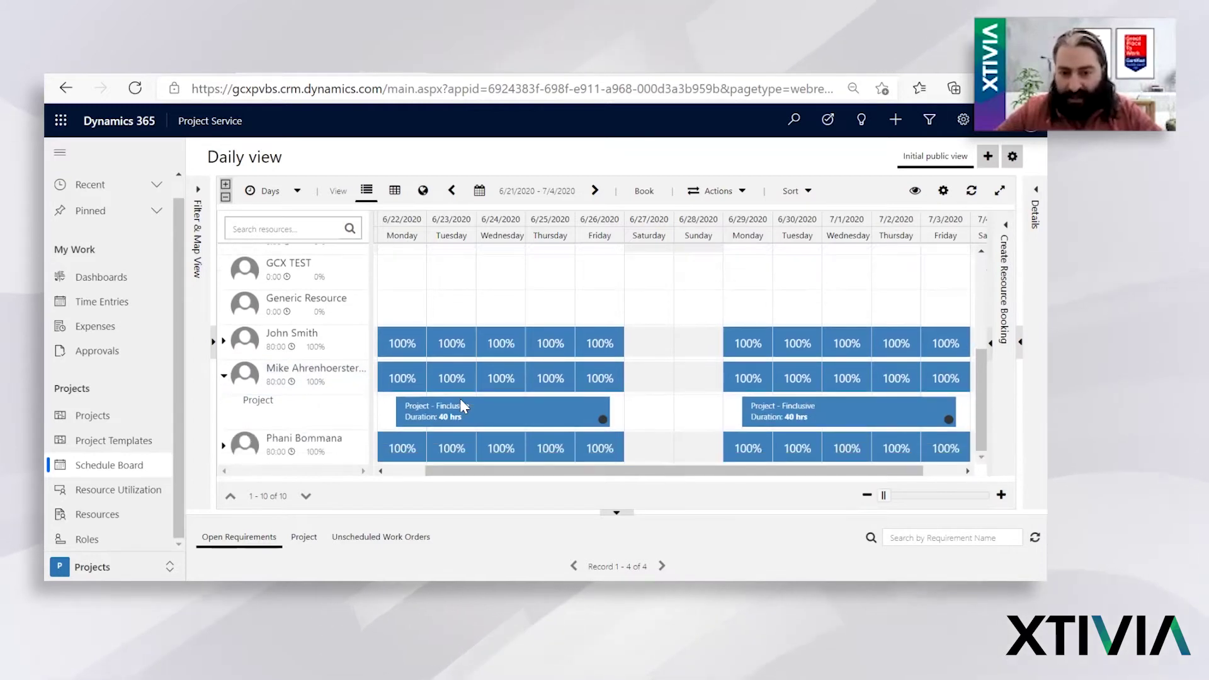
pyautogui.scroll(3, 460, 398)
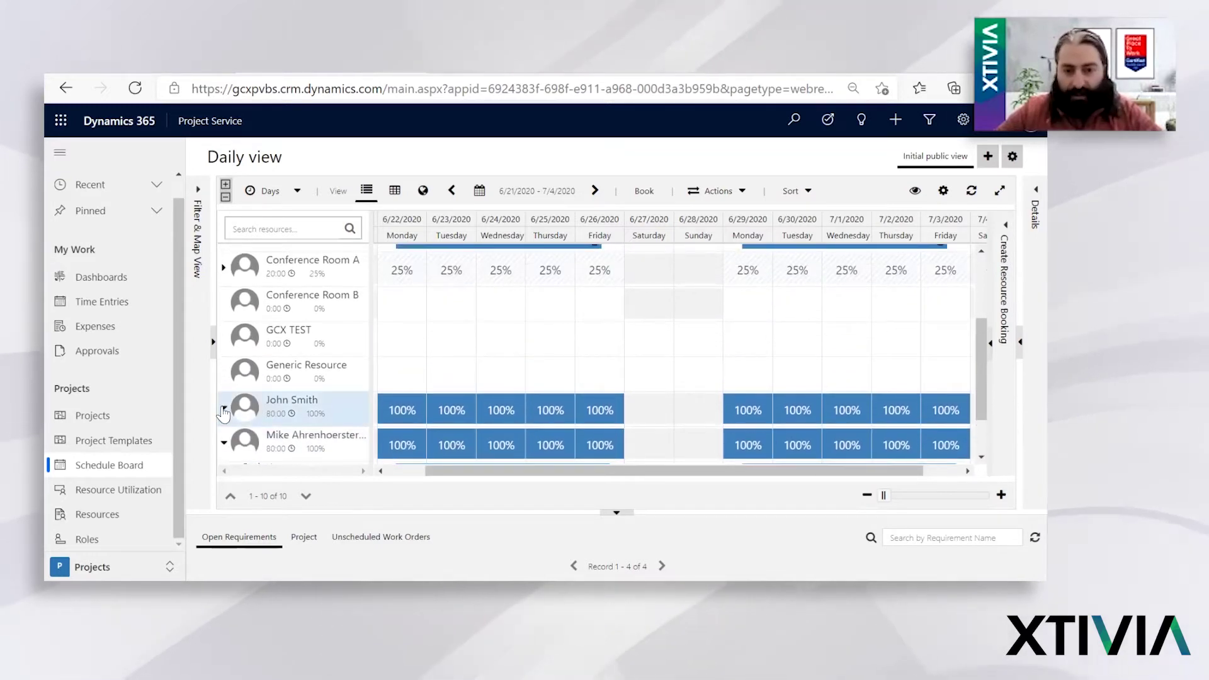
pyautogui.click(224, 409)
pyautogui.scroll(-2, 411, 400)
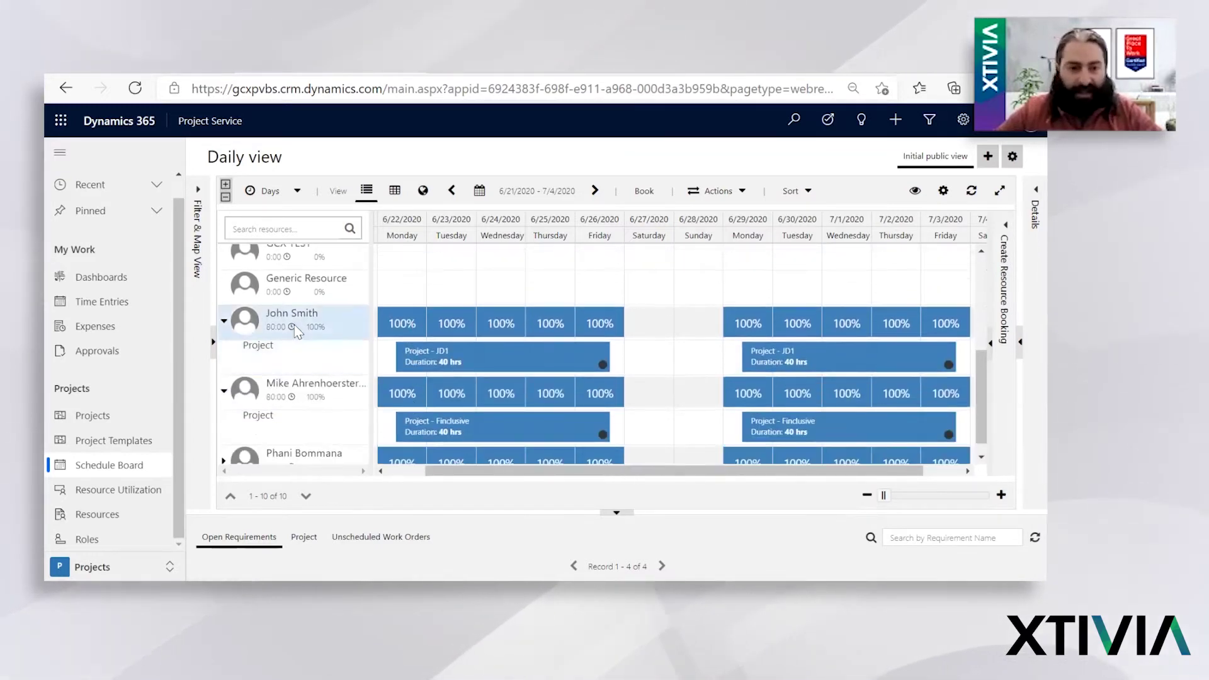
# Step: Show the booking details of the JD1 project bookings in the weeks of 6/22/2020 and 6/29/2020
pyautogui.click(472, 350)
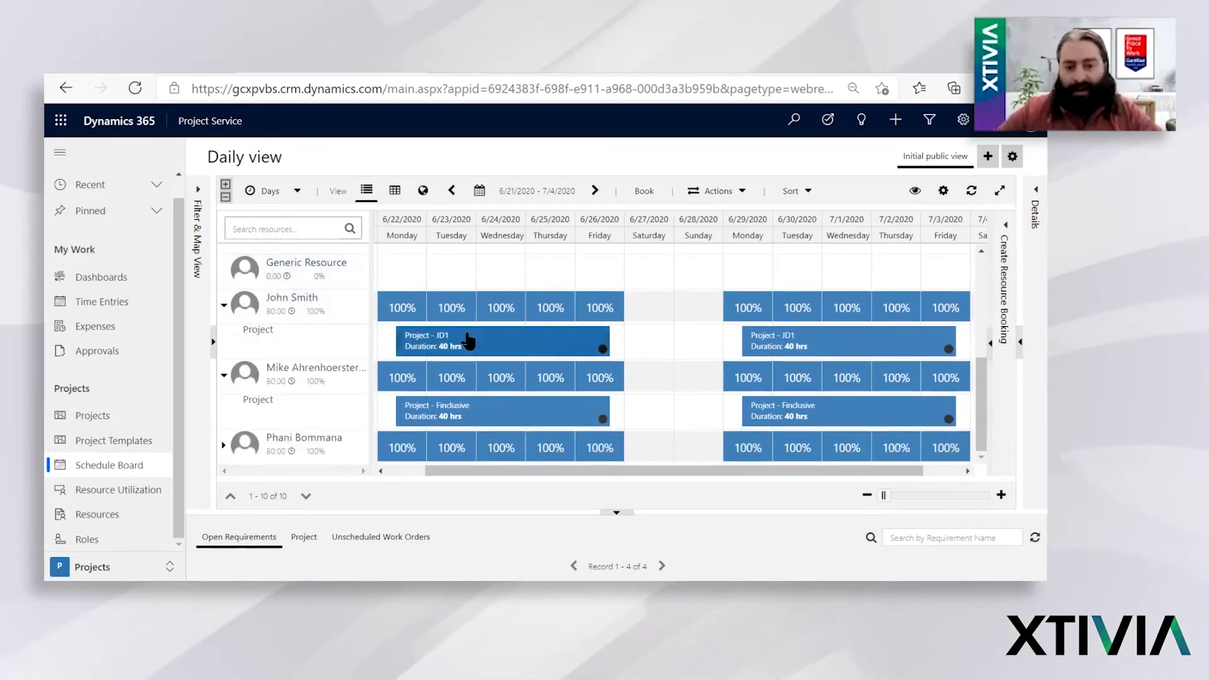
pyautogui.click(467, 342)
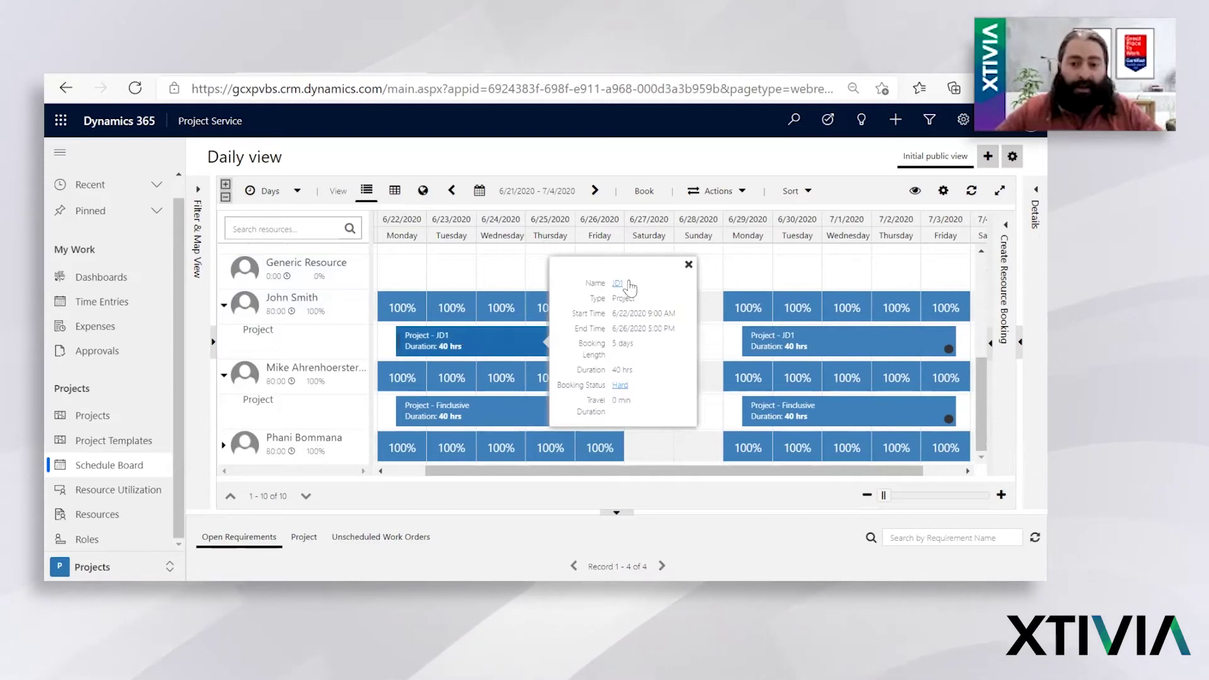
pyautogui.moveTo(815, 360)
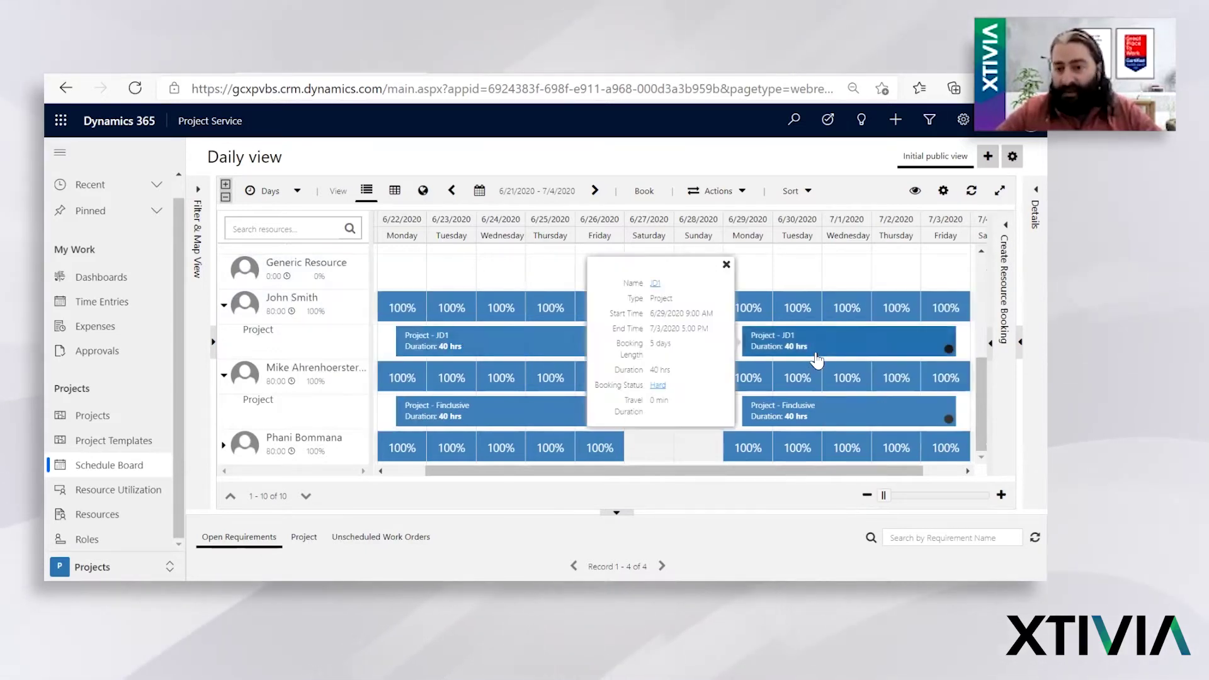
# Step: Check the schedule board's available booking actions and bring up the details of the first JD1 booking again
pyautogui.scroll(1, 663, 271)
pyautogui.scroll(3, 662, 271)
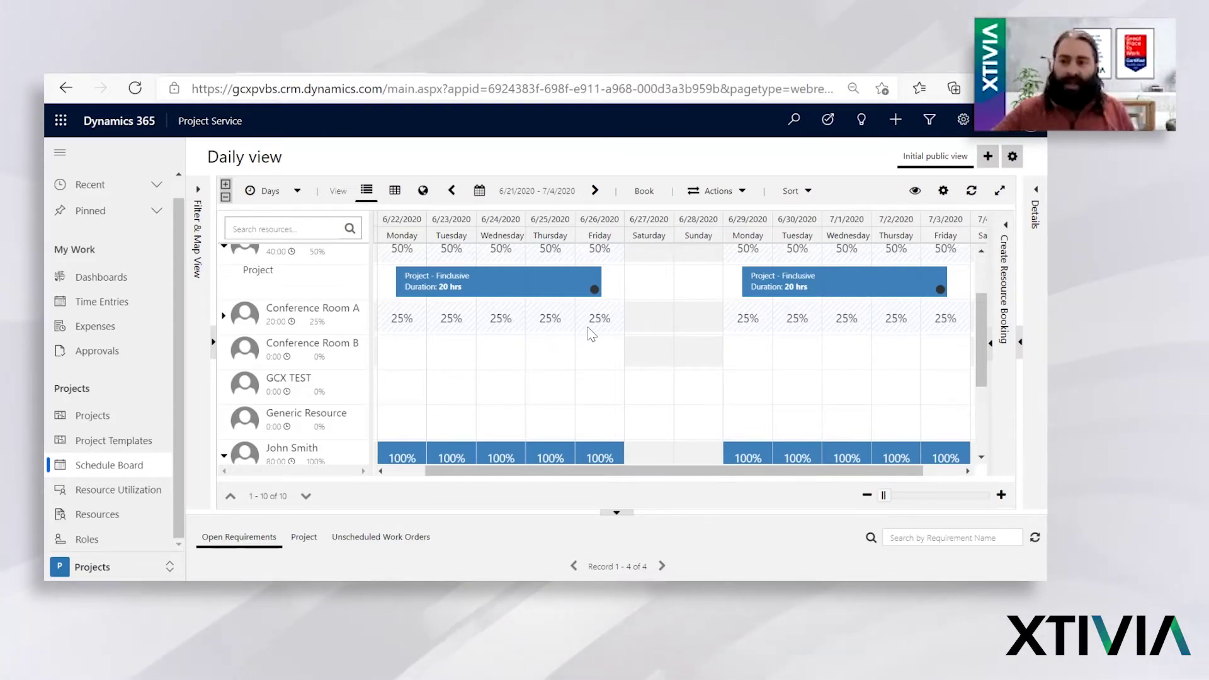
pyautogui.scroll(-1, 598, 378)
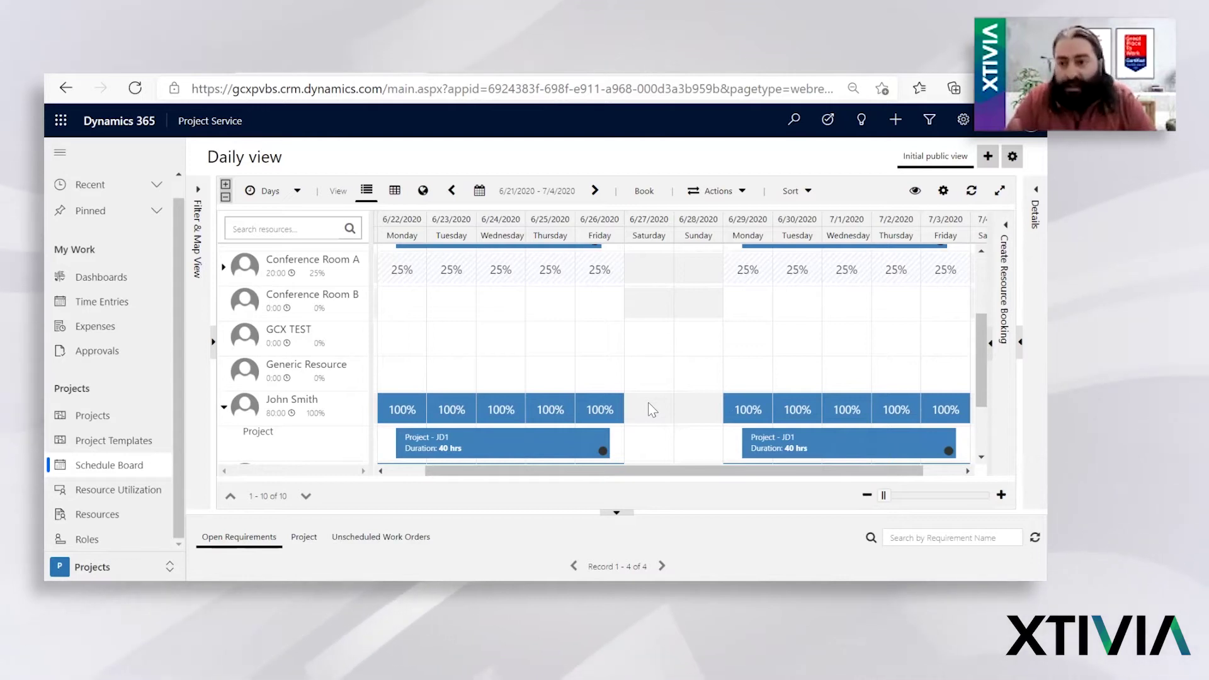
pyautogui.click(740, 193)
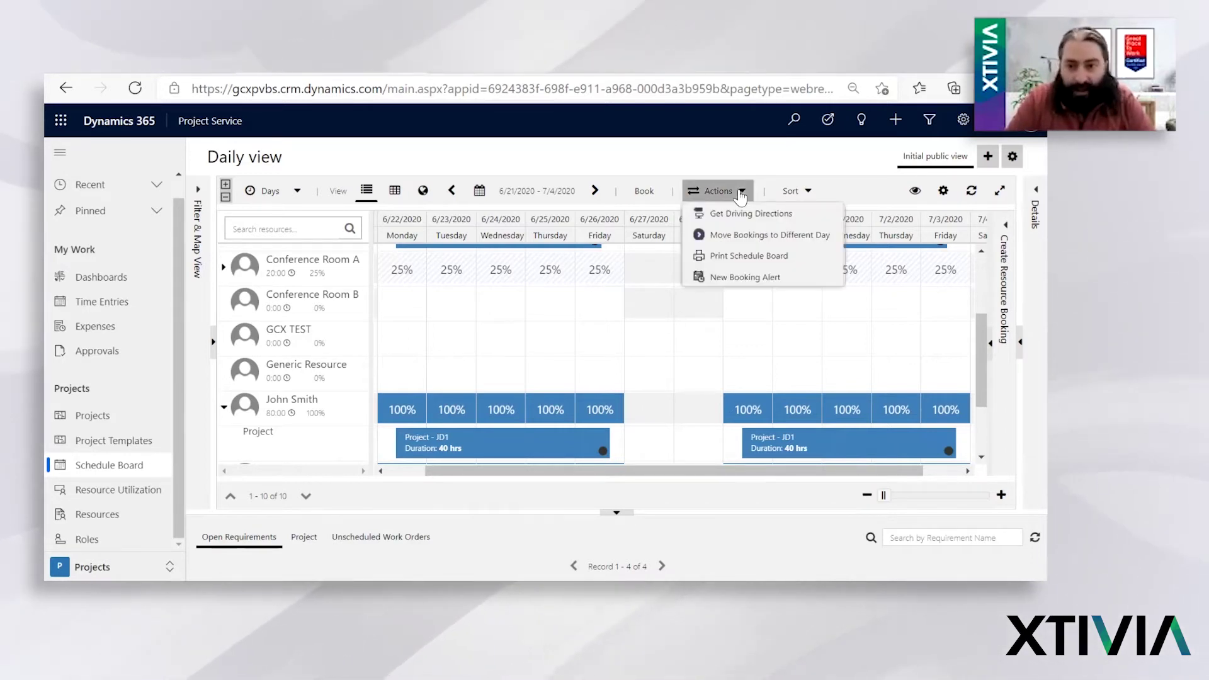
pyautogui.click(772, 165)
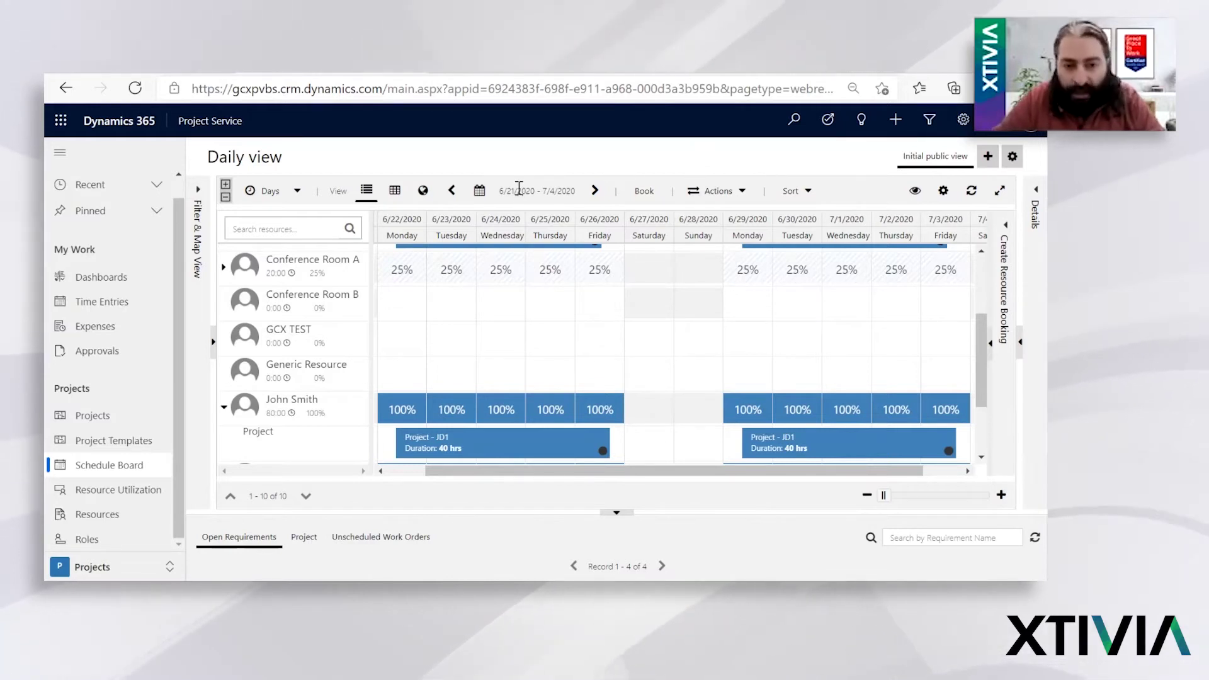
pyautogui.moveTo(439, 446)
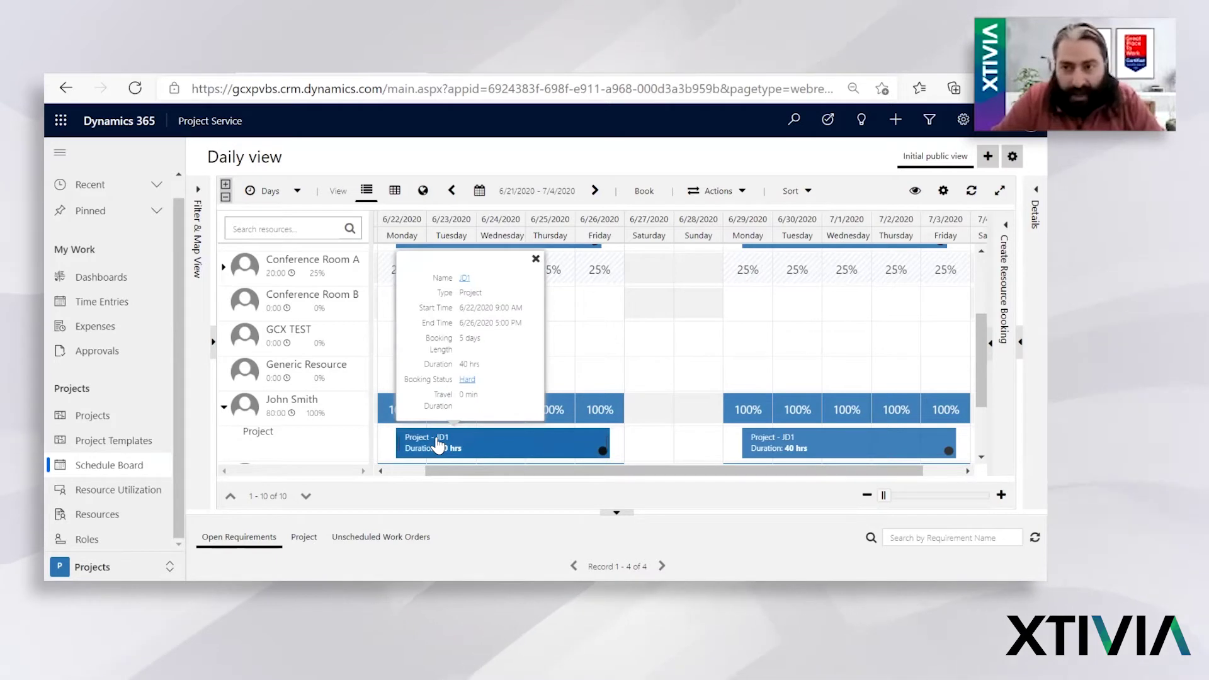
# Step: Open the JD1 project from the list of all projects and review its summary with general information, estimates and actuals
pyautogui.click(112, 421)
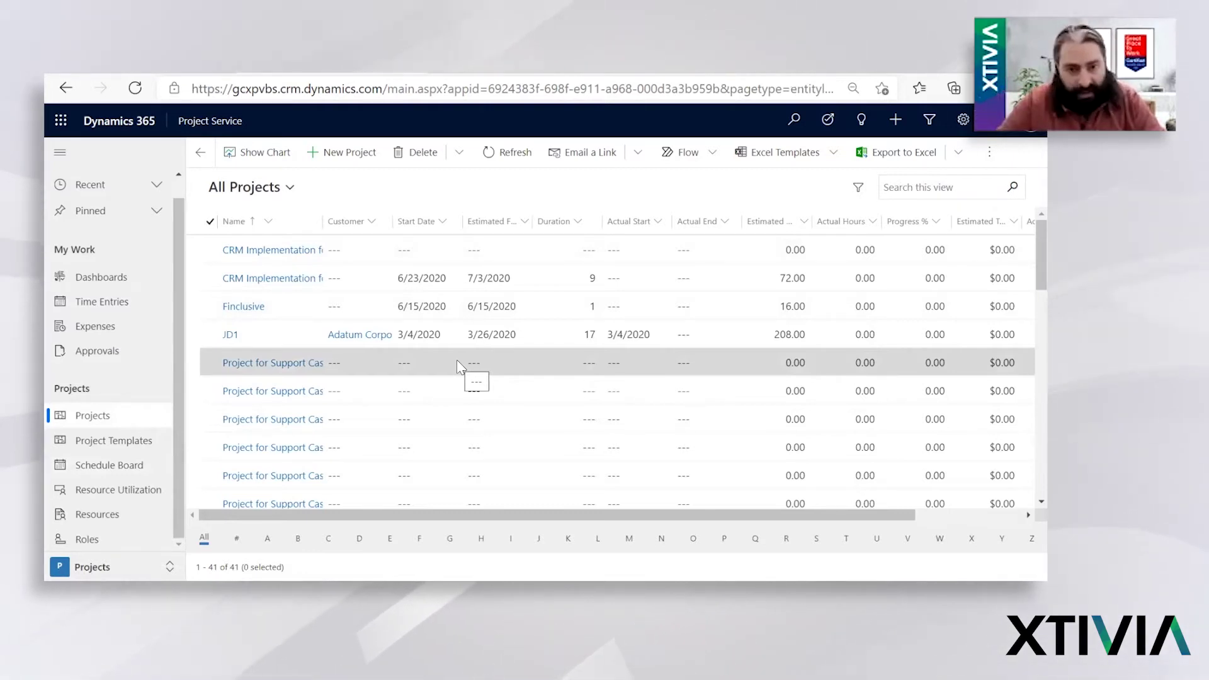
pyautogui.click(228, 338)
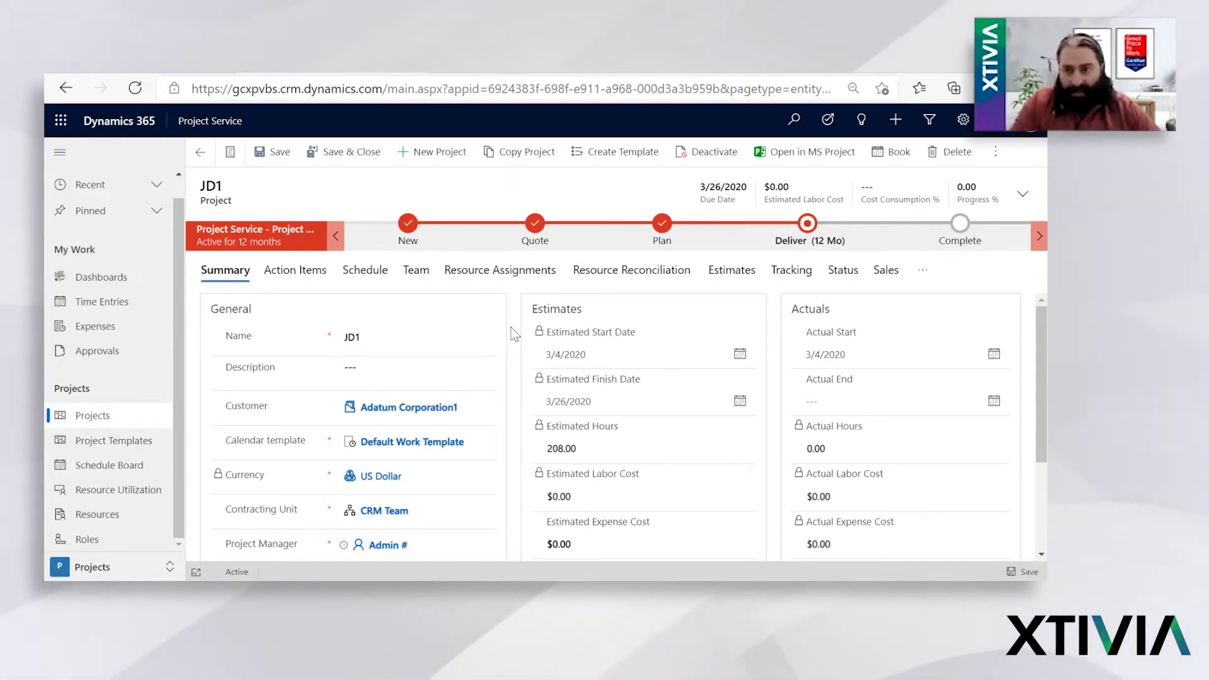
pyautogui.scroll(-2, 512, 327)
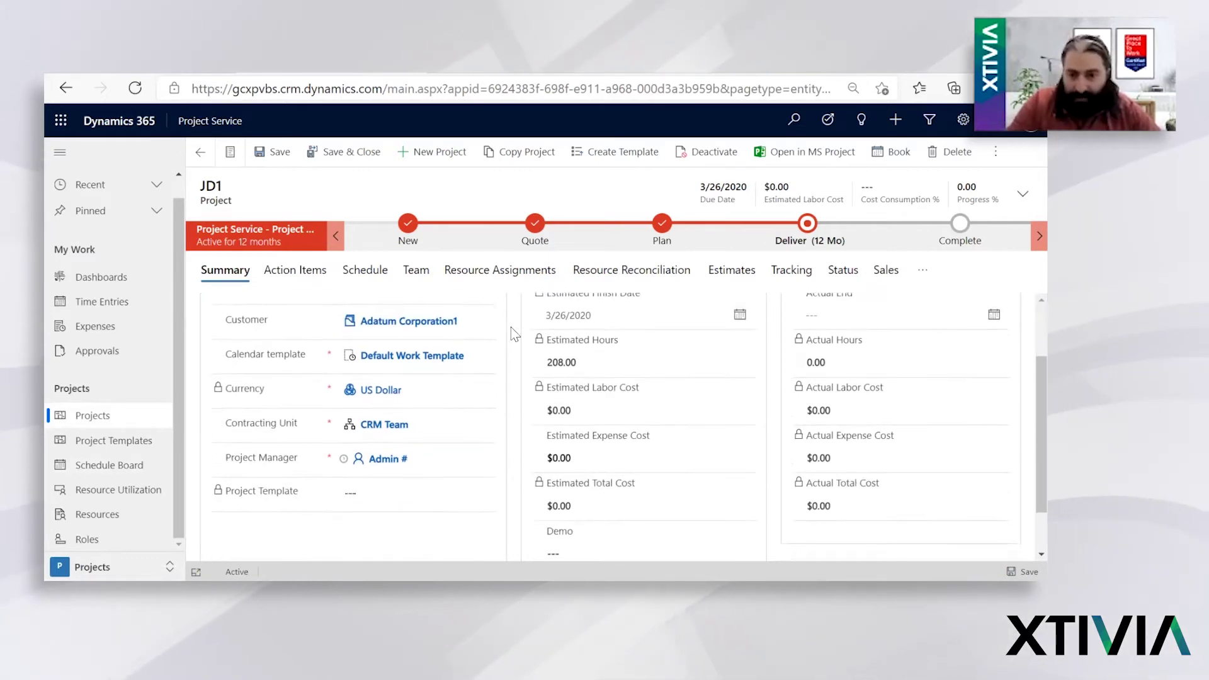
pyautogui.scroll(2, 512, 327)
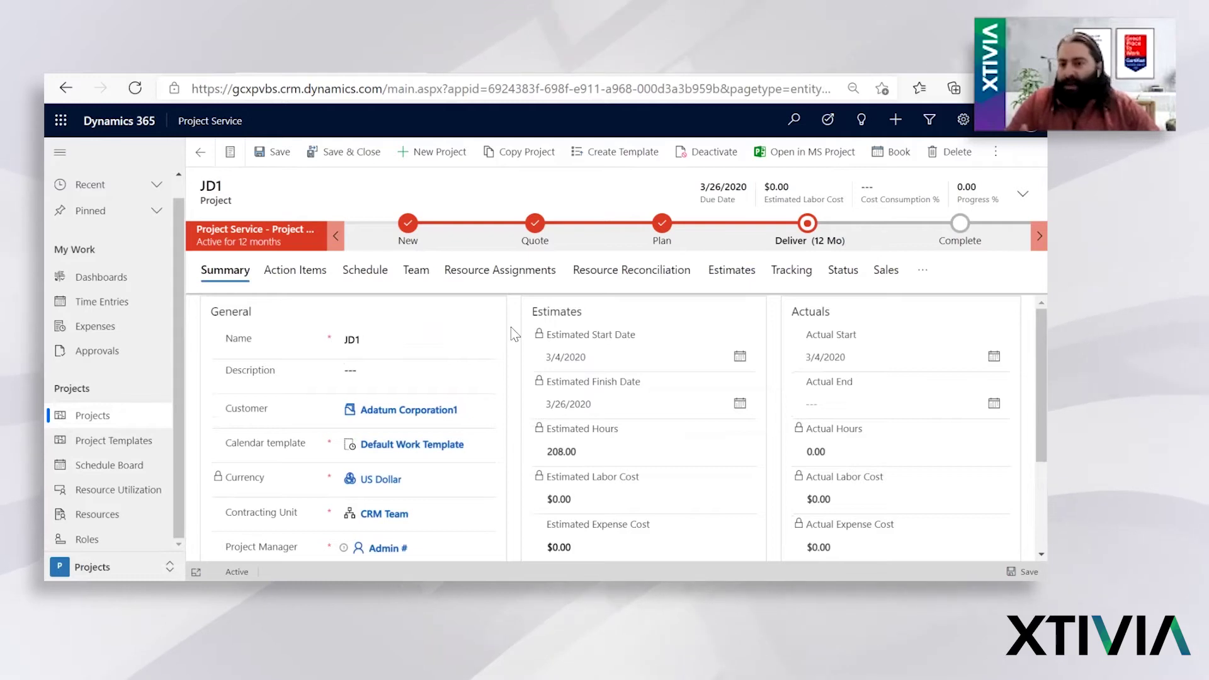
pyautogui.scroll(-1, 511, 328)
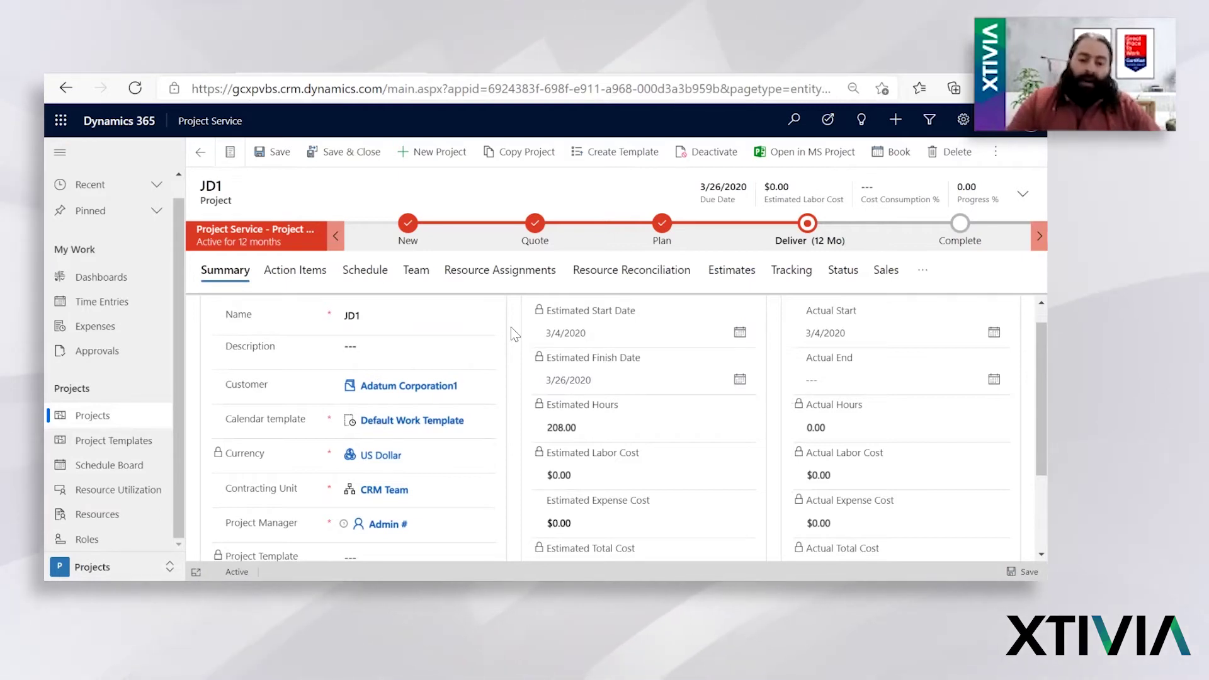
pyautogui.scroll(-3, 511, 326)
pyautogui.scroll(3, 511, 326)
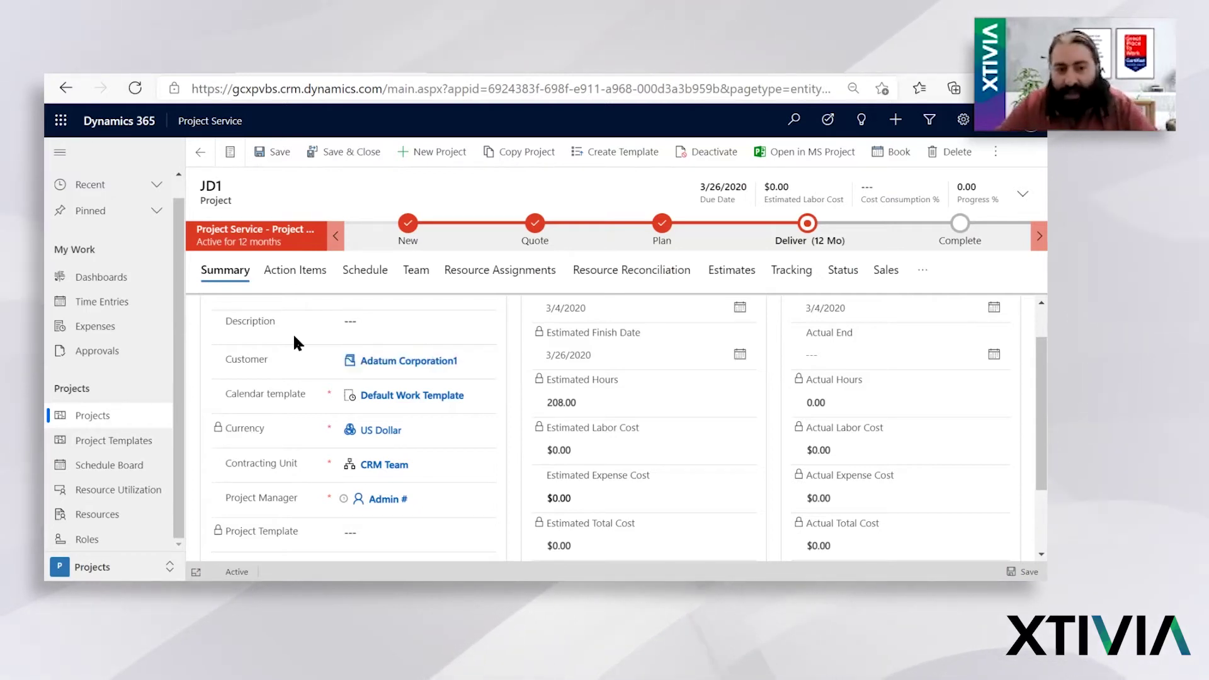
# Step: View JD1's task schedule and its team members with their dates, required, booked and assigned hours
pyautogui.click(354, 272)
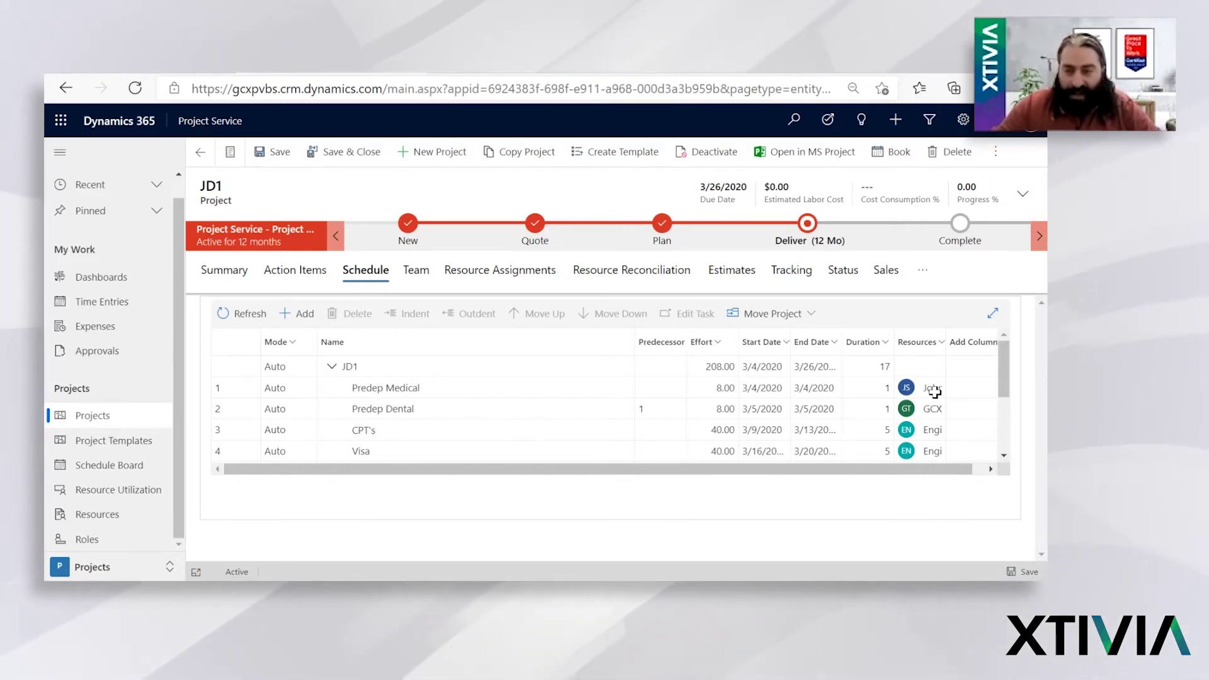
pyautogui.click(417, 271)
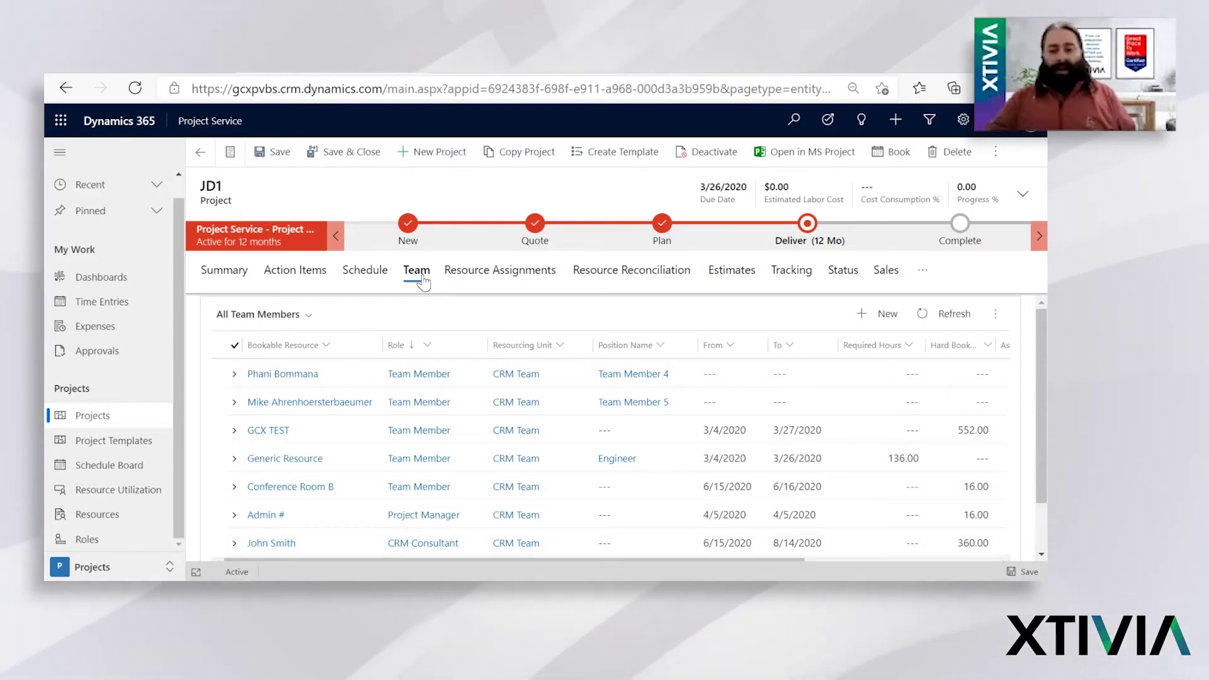
pyautogui.scroll(-1, 483, 384)
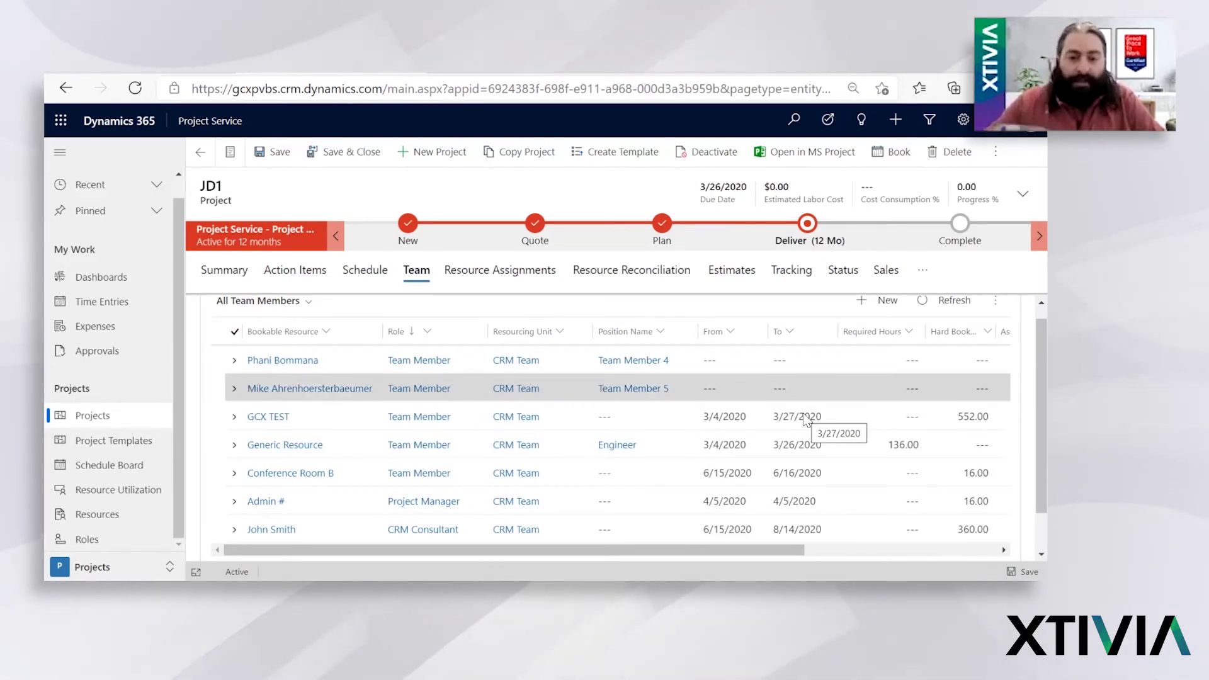
pyautogui.hscroll(5, 806, 419)
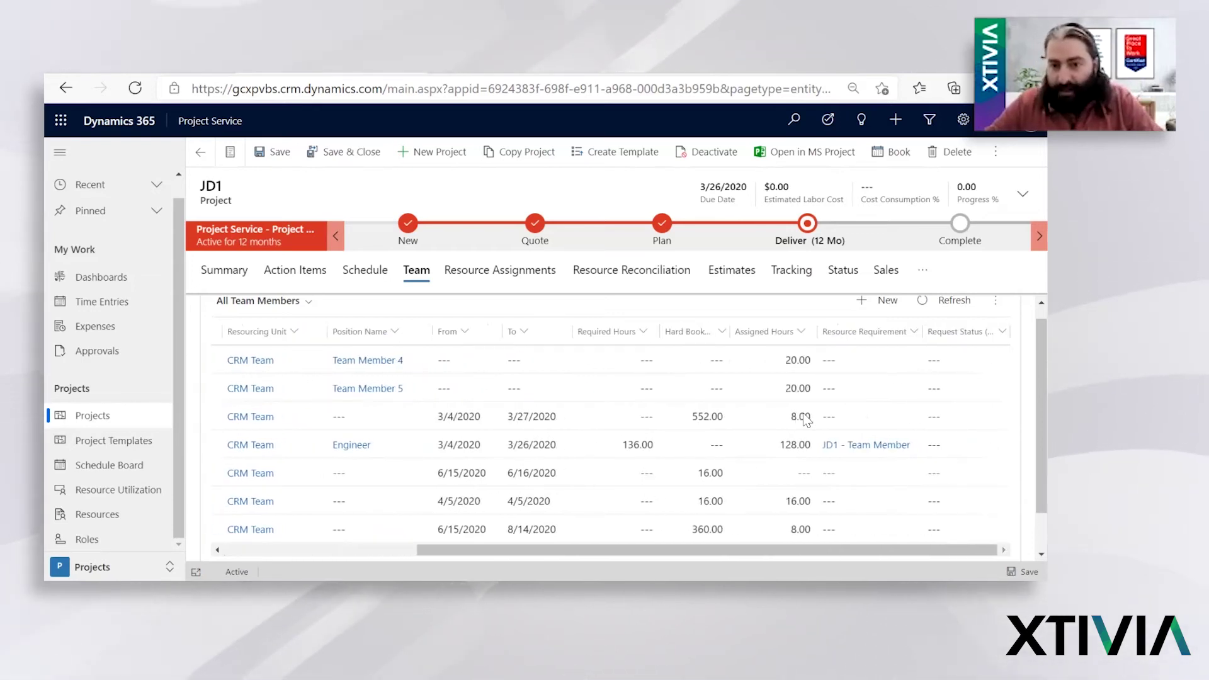
pyautogui.hscroll(-5, 806, 420)
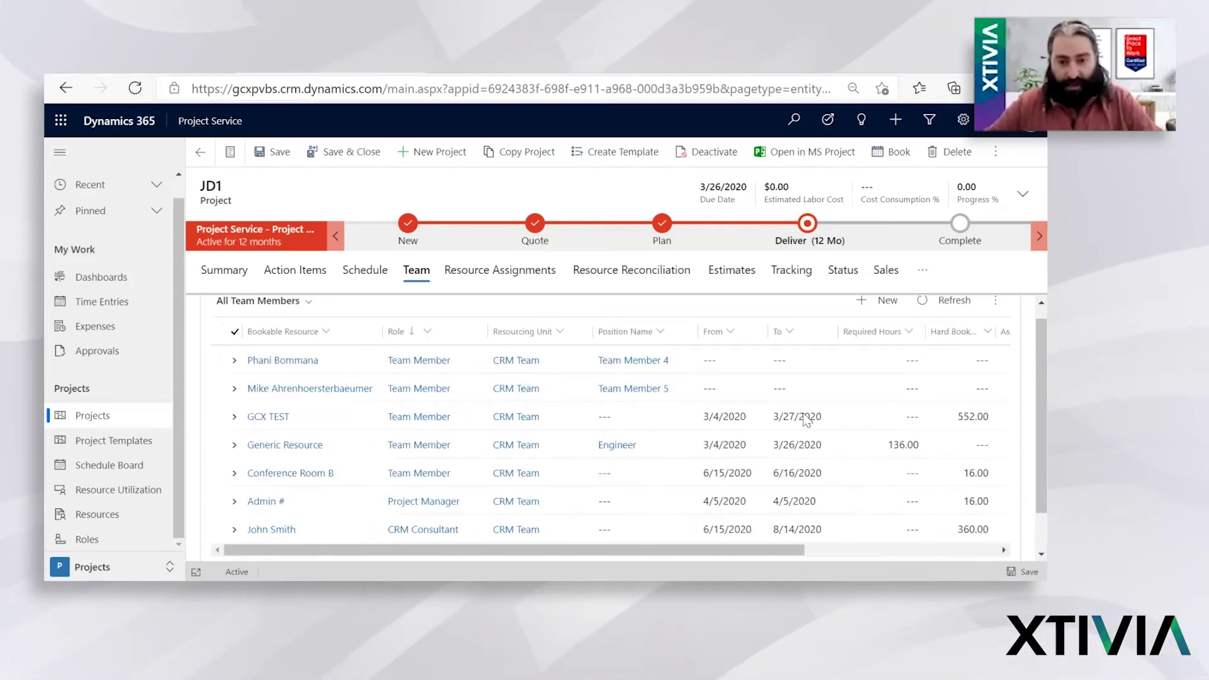
# Step: In JD1's resource assignments, widen the first column and group the assignments by Resource
pyautogui.click(477, 272)
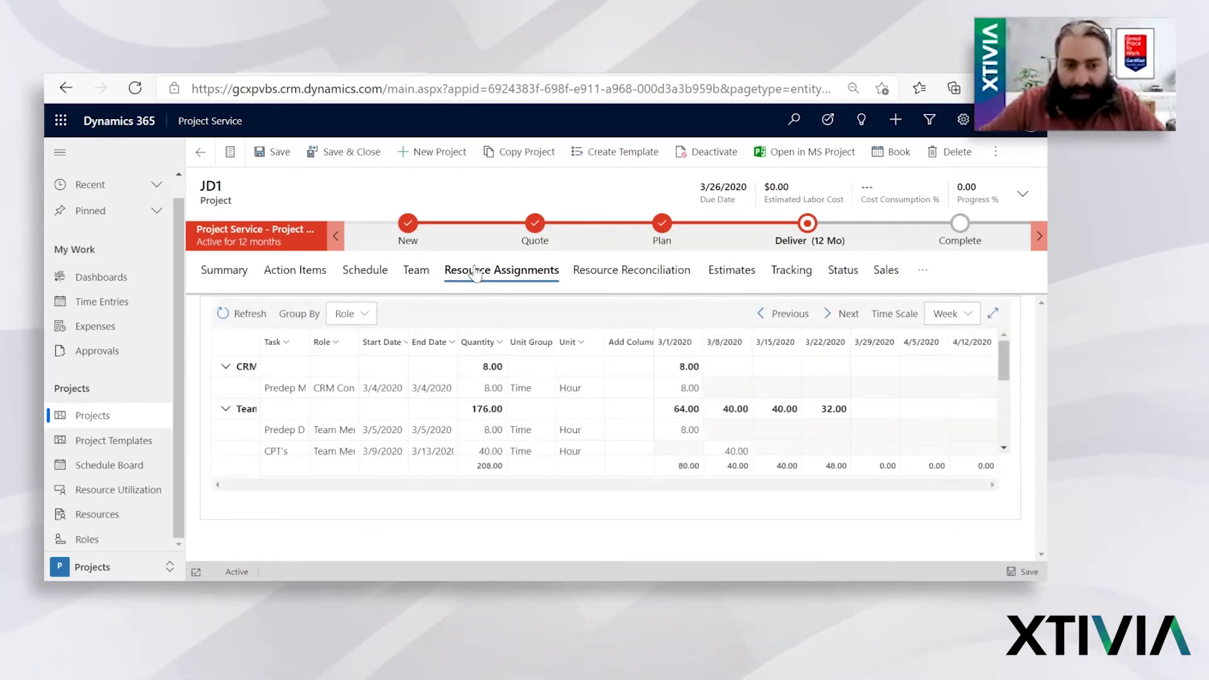
pyautogui.moveTo(259, 352); pyautogui.dragTo(311, 353)
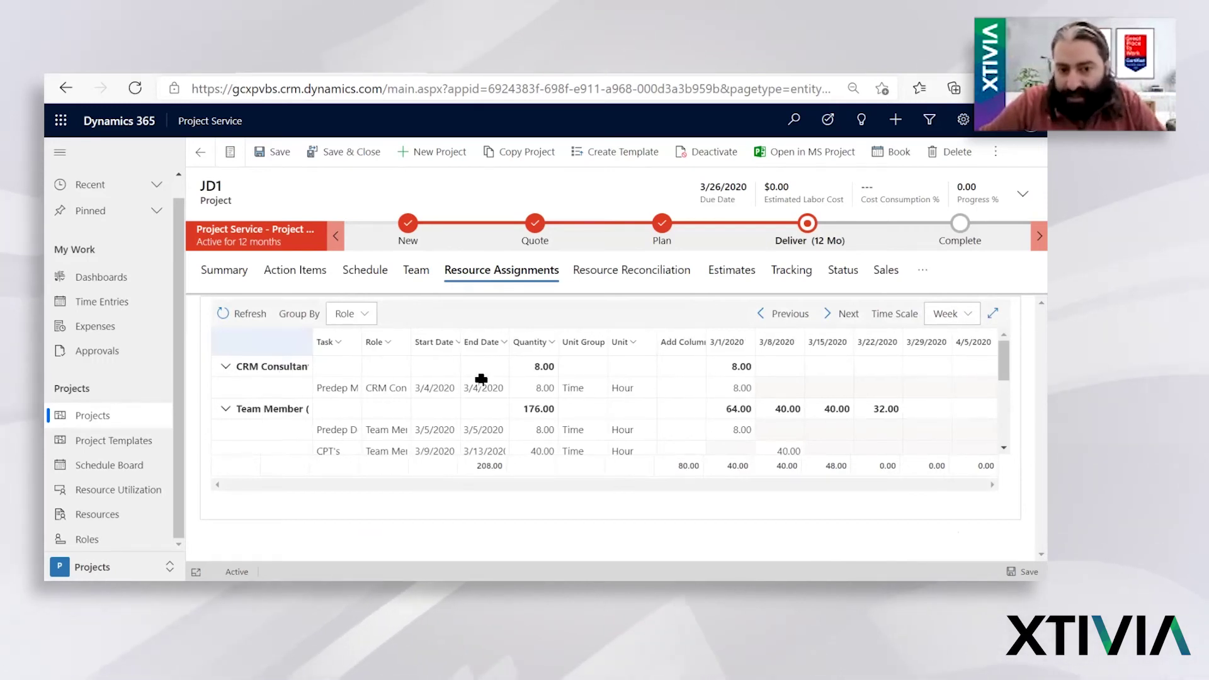
pyautogui.click(346, 314)
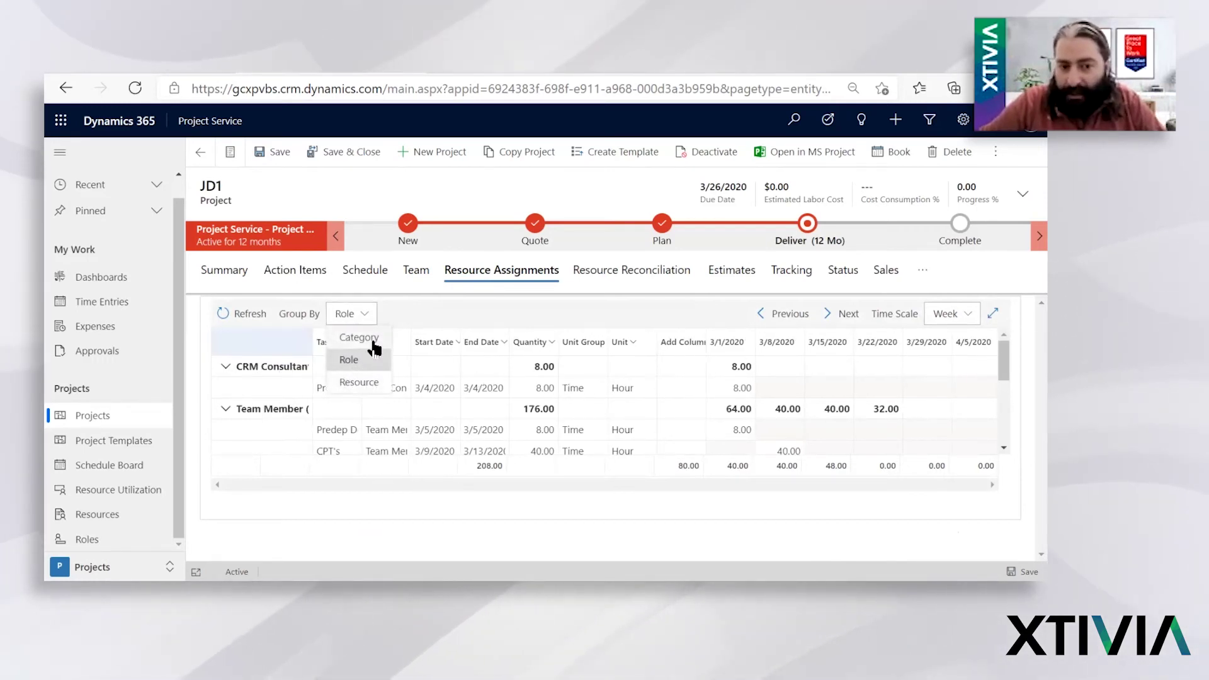
pyautogui.click(358, 383)
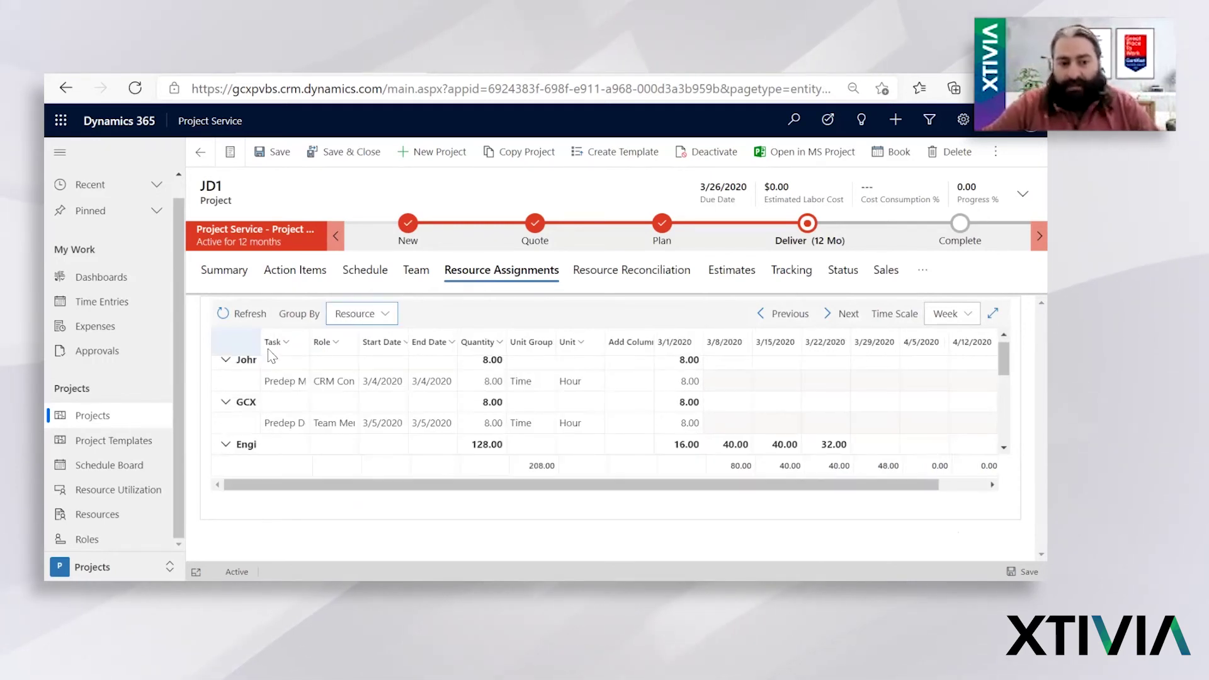
# Step: Widen the resource column in JD1's resource assignments and review each resource's tasks, dates and weekly hours, including the unassigned ones
pyautogui.moveTo(259, 339); pyautogui.dragTo(358, 343)
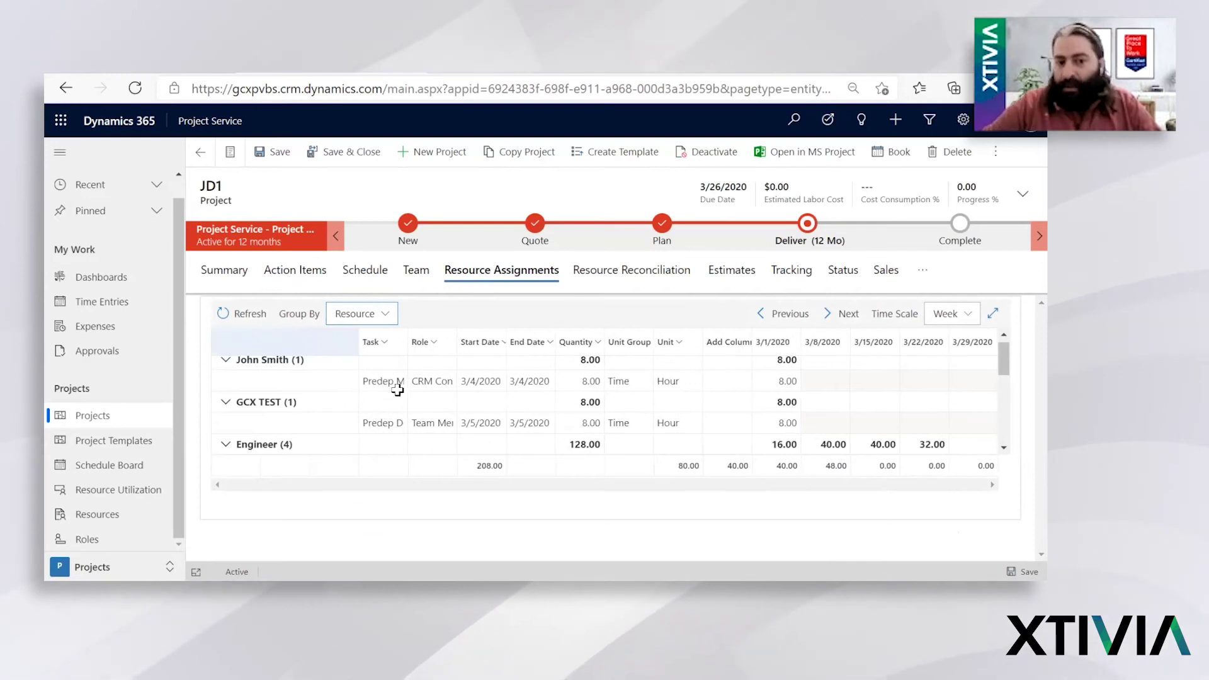
pyautogui.scroll(-1, 396, 387)
pyautogui.scroll(-2, 396, 387)
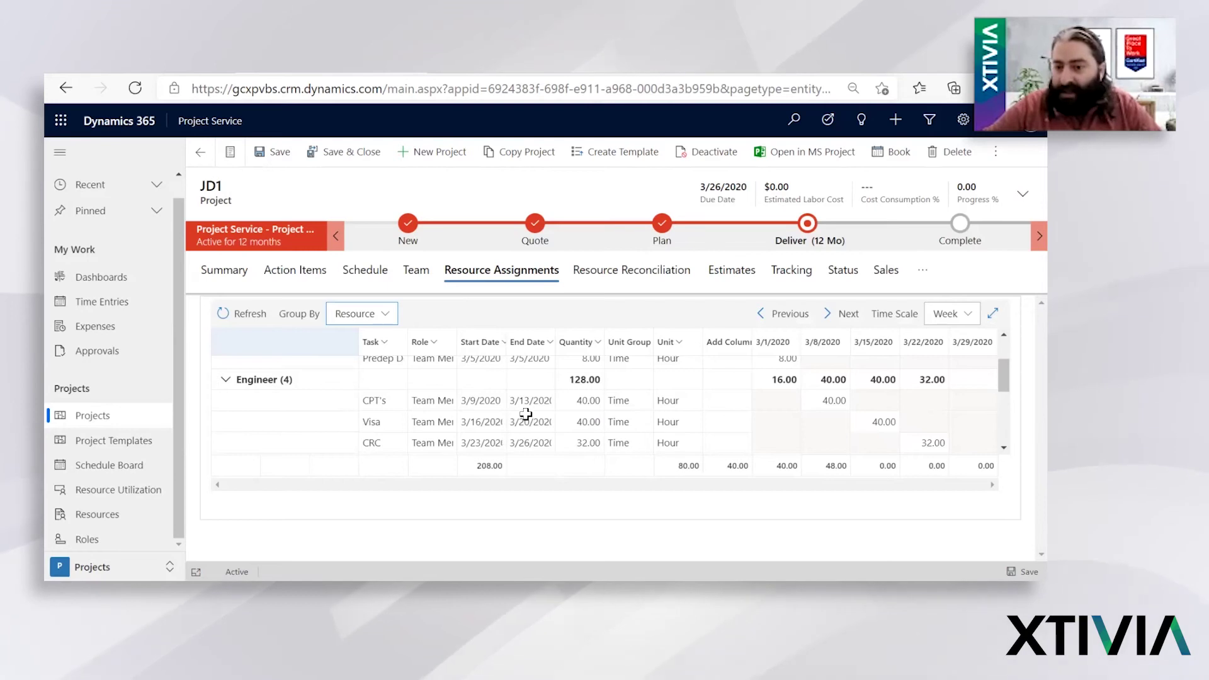
pyautogui.scroll(-5, 525, 414)
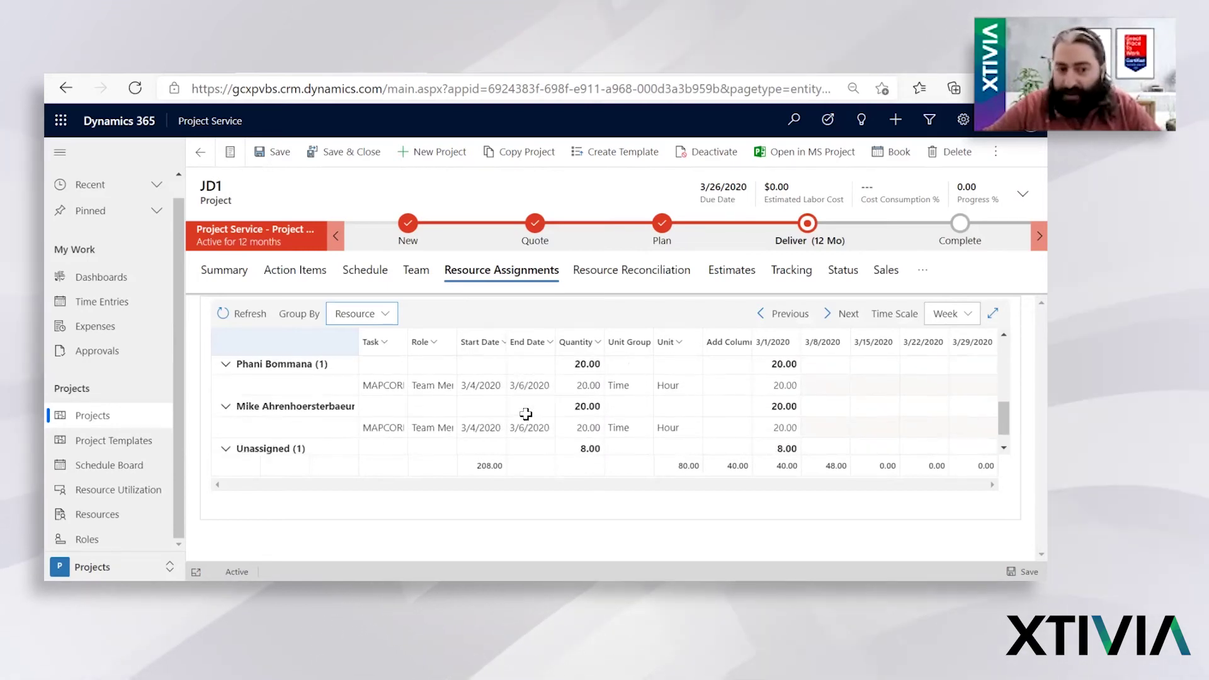
pyautogui.scroll(5, 526, 414)
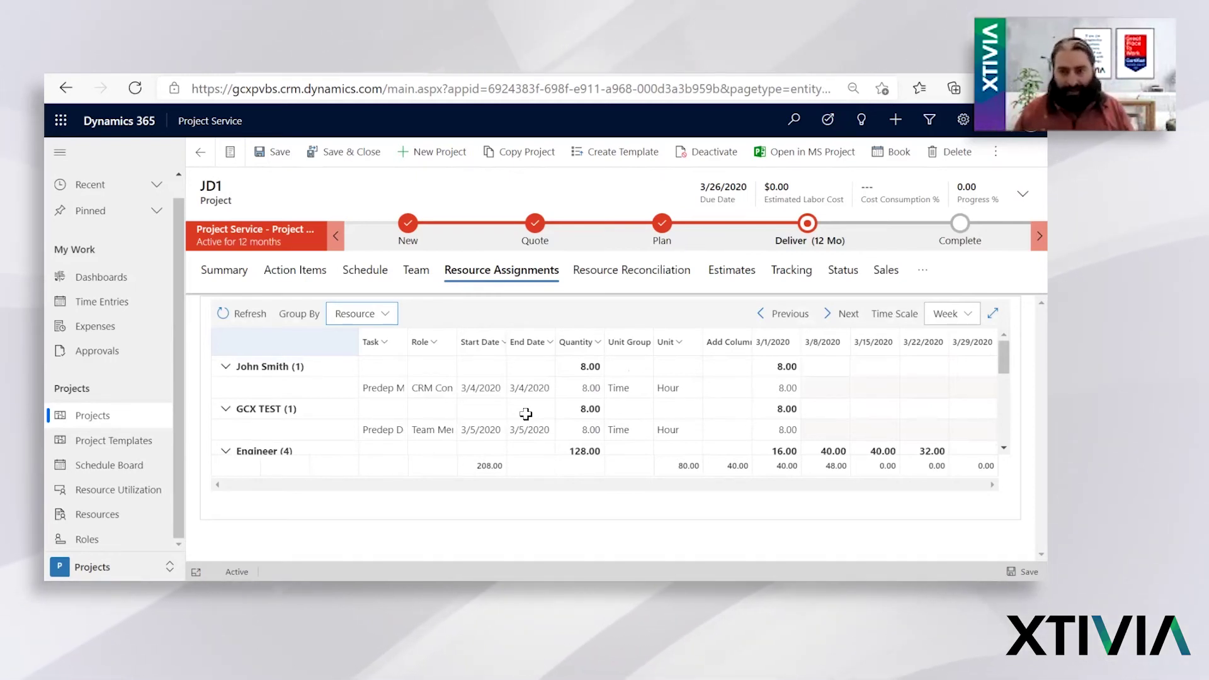
# Step: View JD1's resource reconciliation and its cost estimates grouped by role, and check which further related records the project offers
pyautogui.click(648, 287)
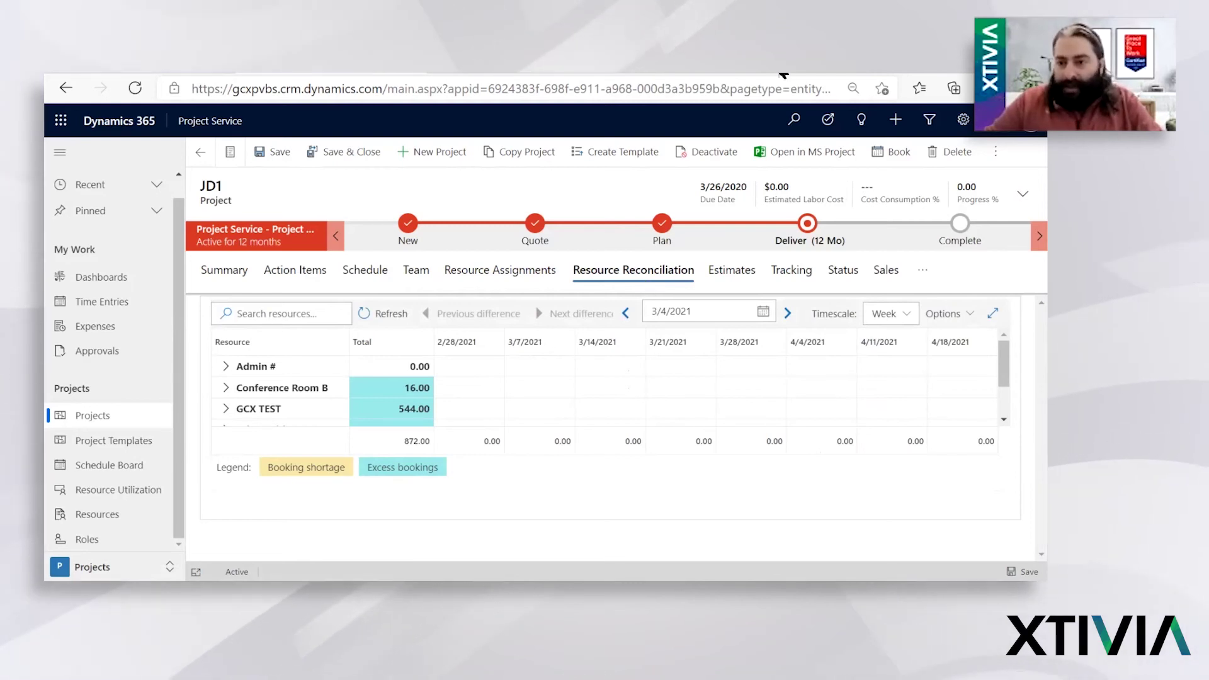
pyautogui.click(735, 272)
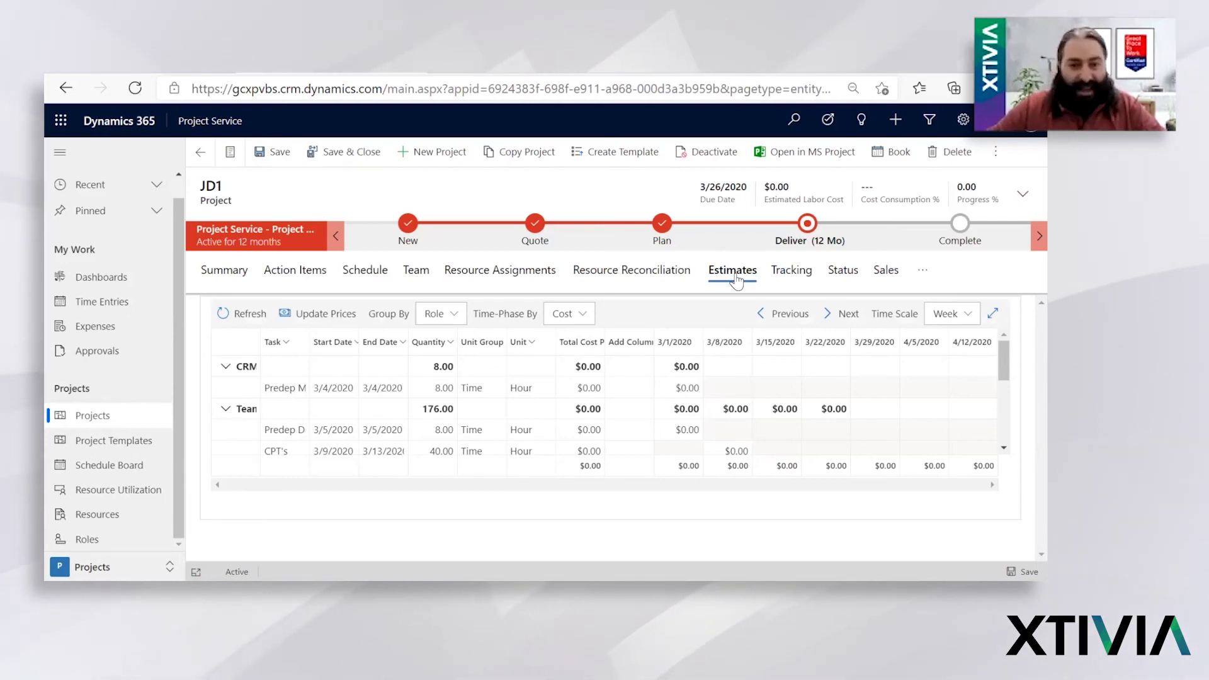
pyautogui.click(928, 277)
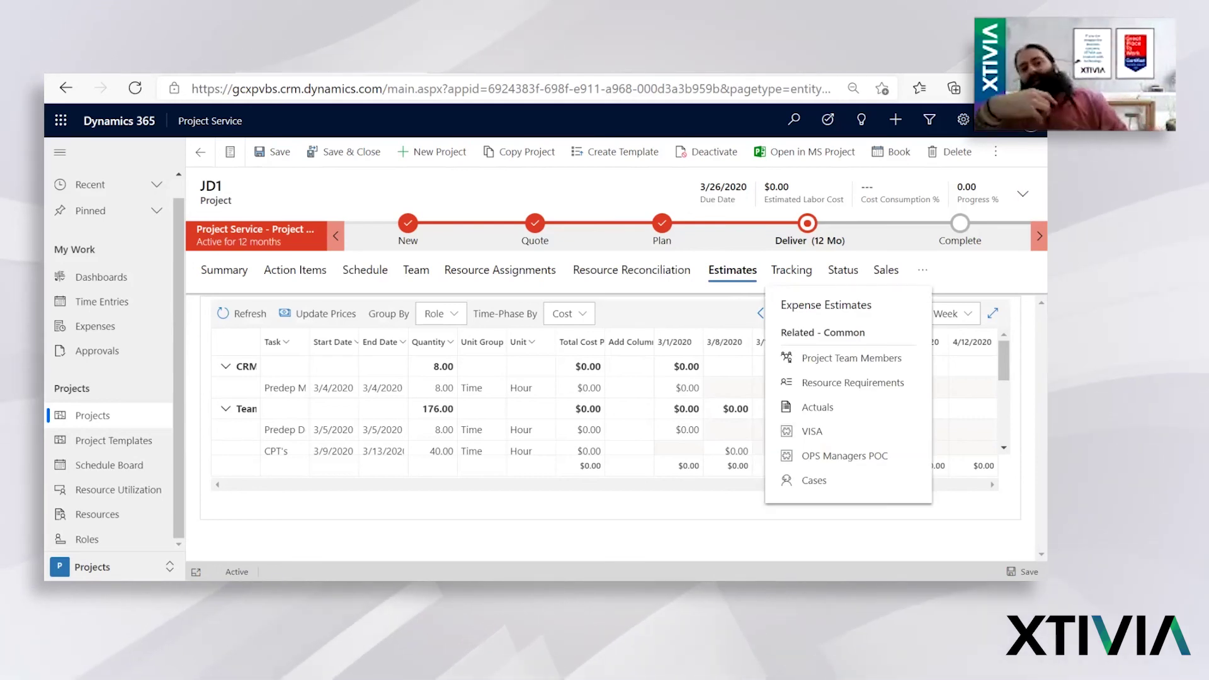
pyautogui.press('Escape')
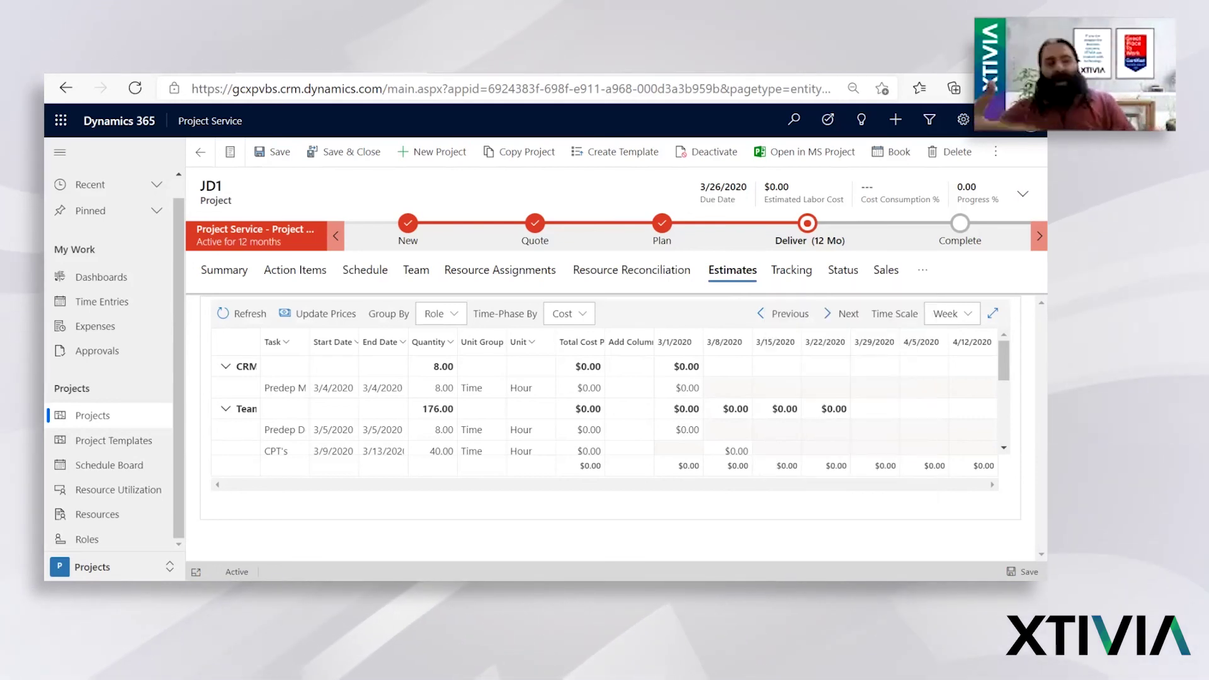
# Step: Return to the JD1 project's summary and bring the beginning of the site navigation into view
pyautogui.click(219, 272)
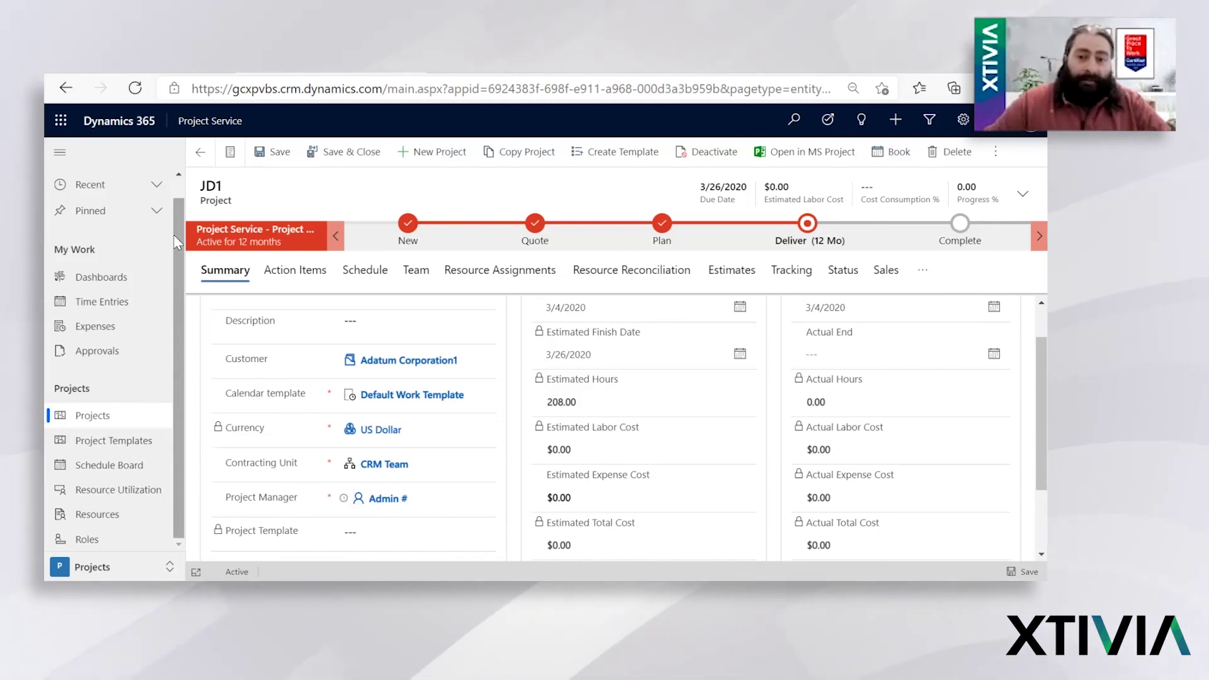
pyautogui.moveTo(175, 237); pyautogui.dragTo(184, 194)
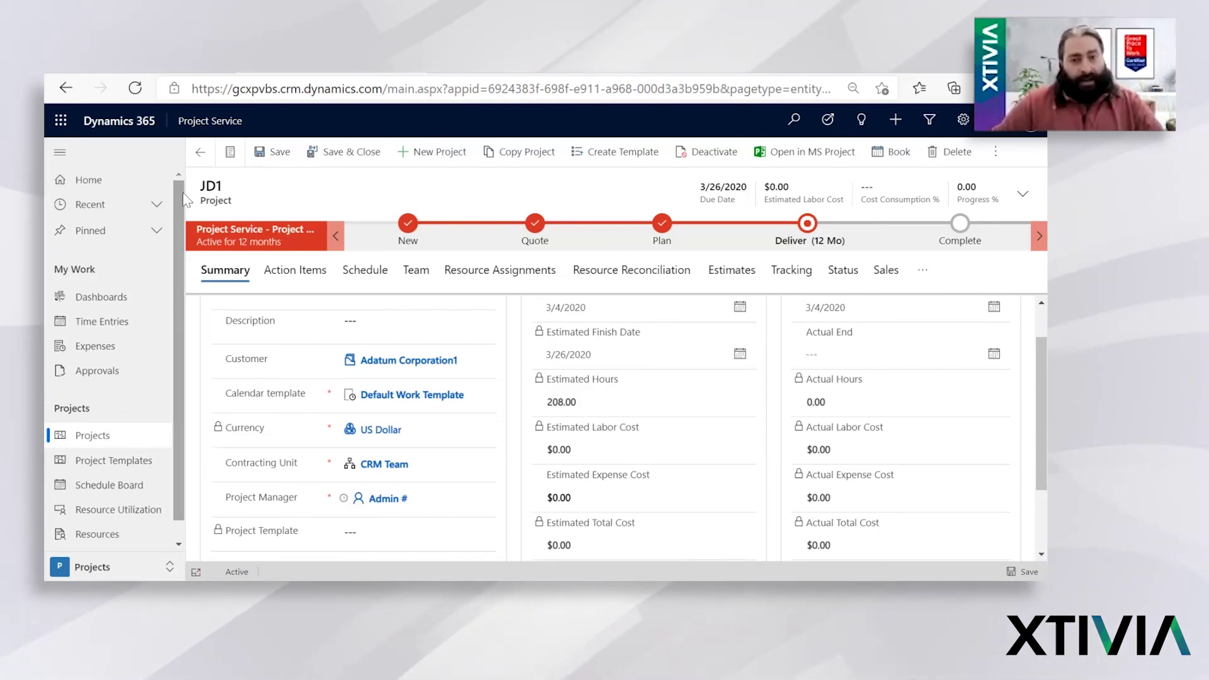